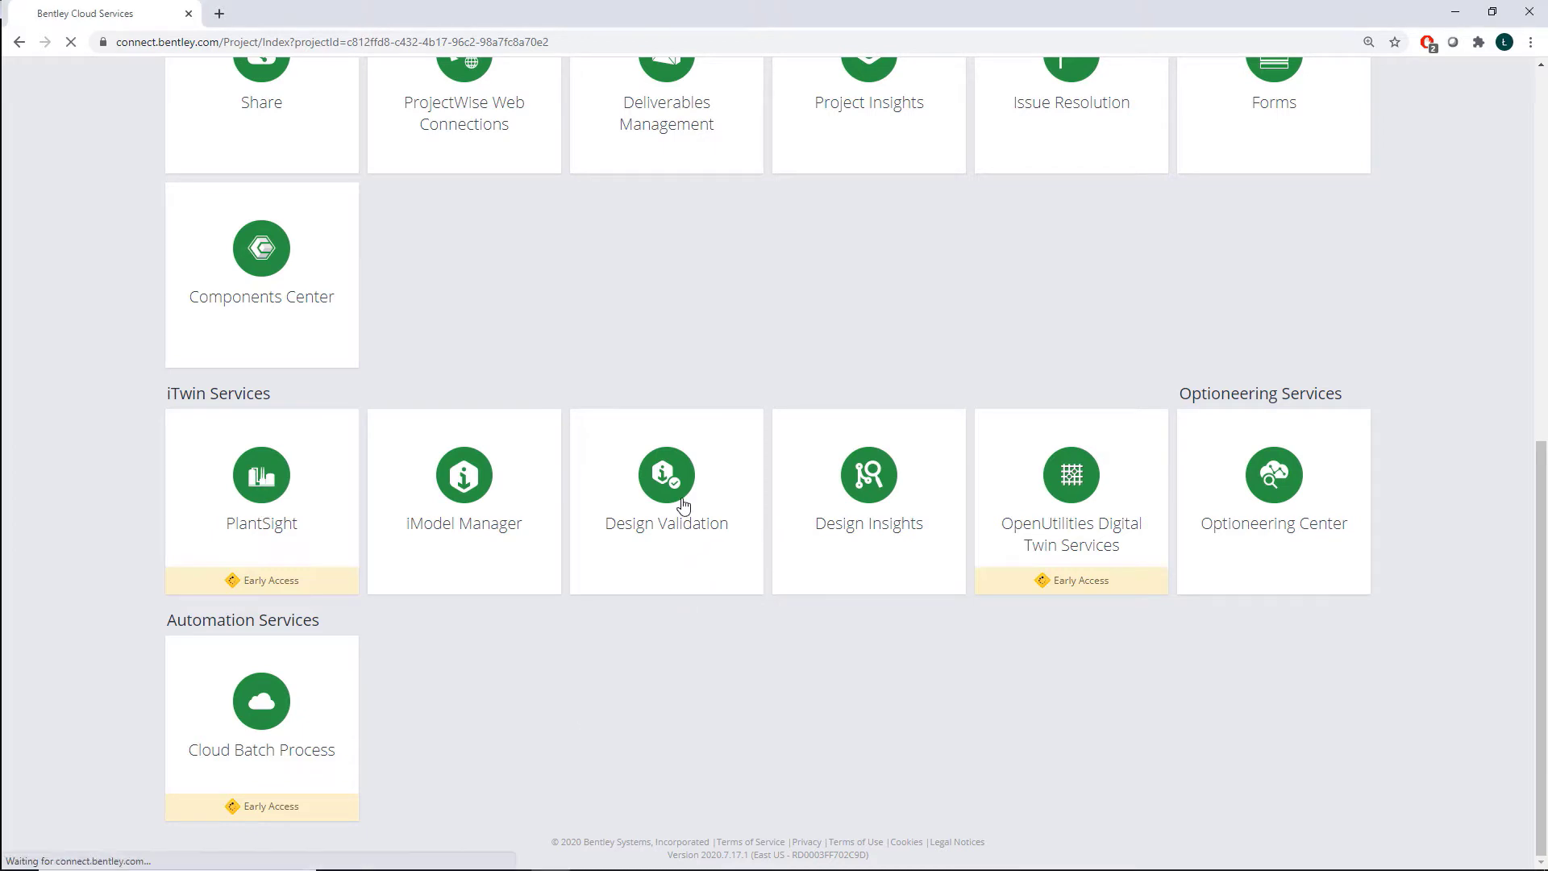
Step: Open Design Validation from the Coffs Harbour Pacific Bypass project's iTwin services
click(683, 505)
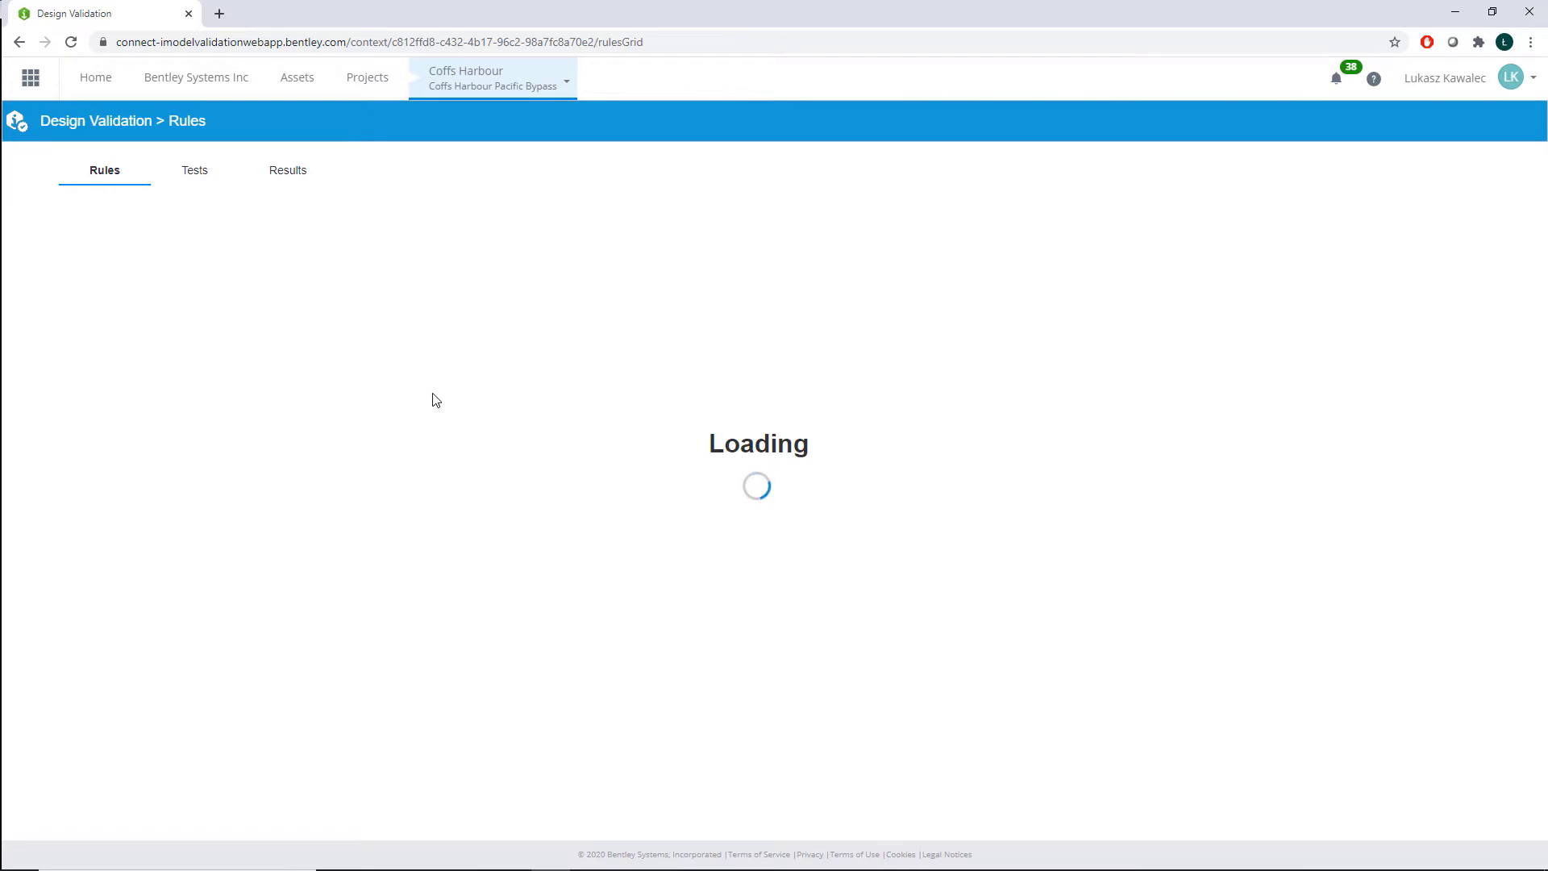
Step: Switch to the Tests list and show the New test type menu
click(196, 179)
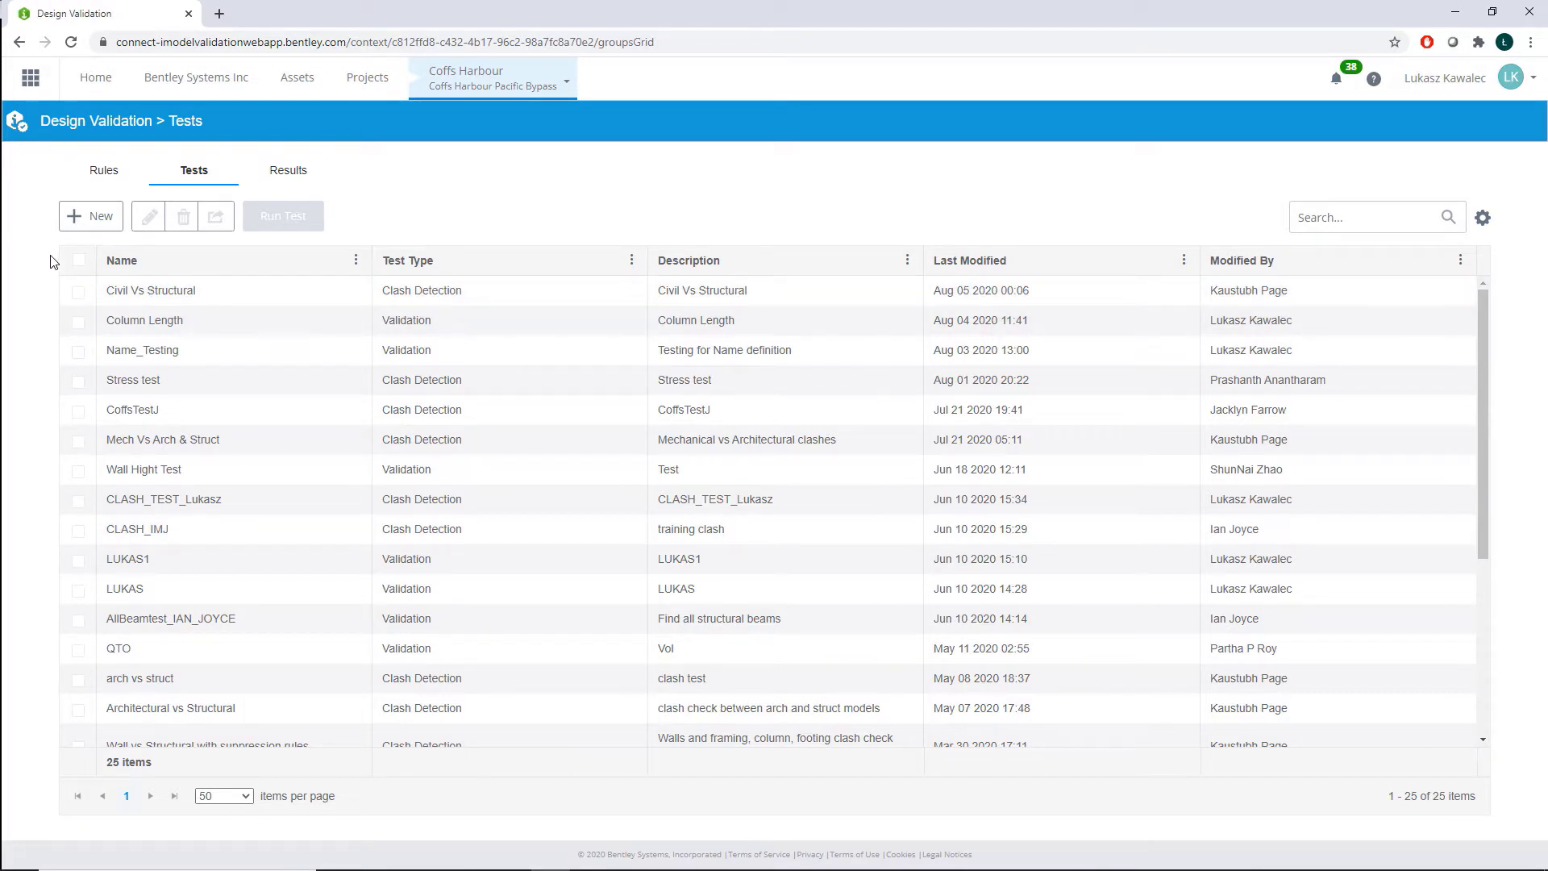
click(76, 220)
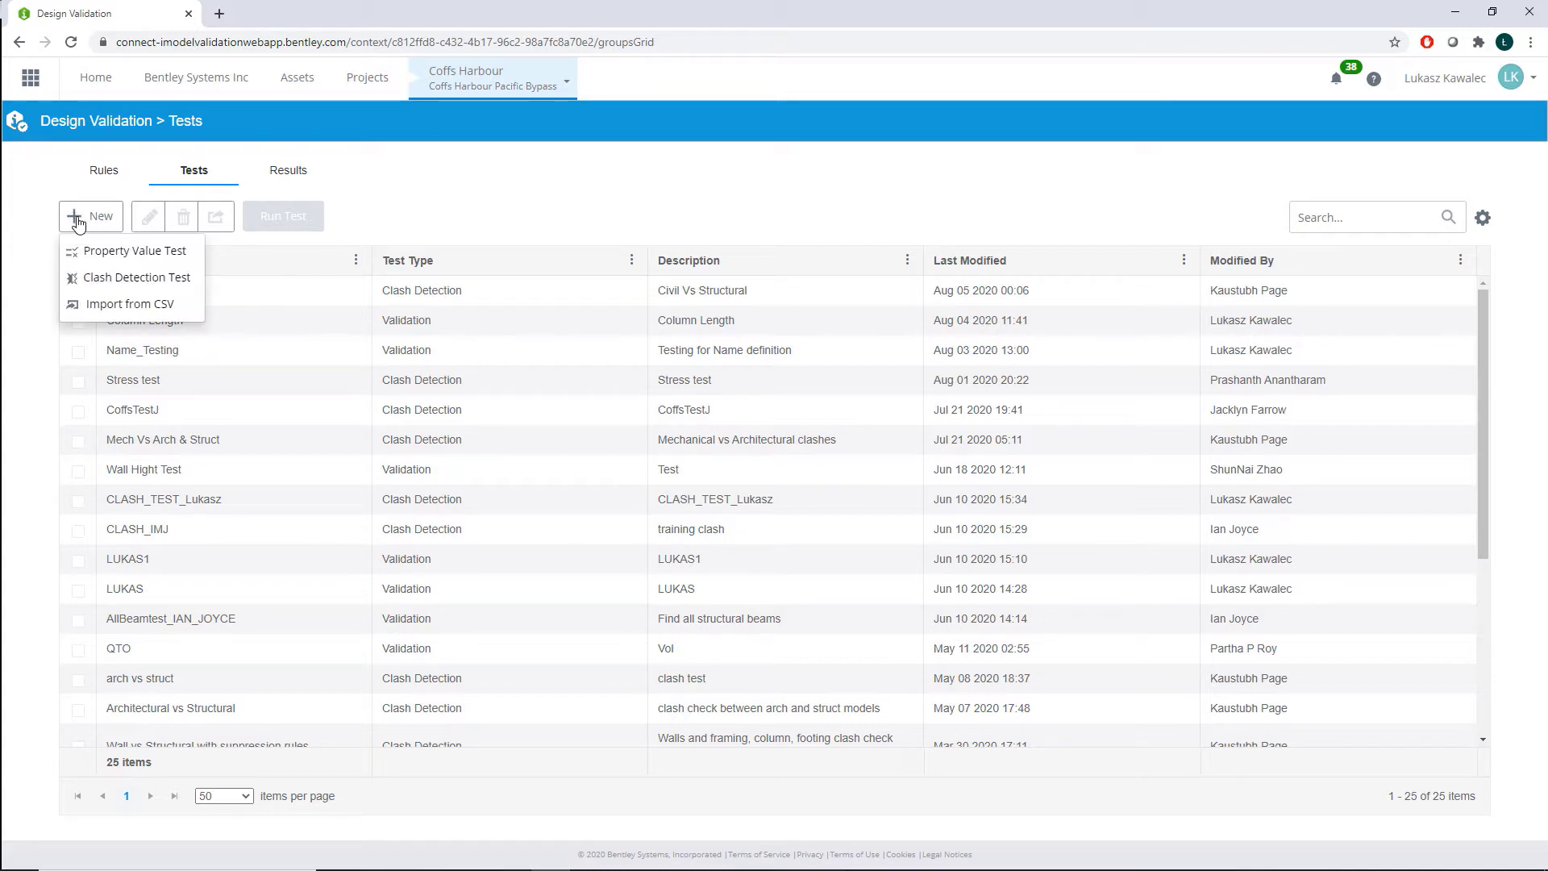
Step: Start a clash detection test named 'Roof vs beam', described as 'Needed for construction'
click(139, 279)
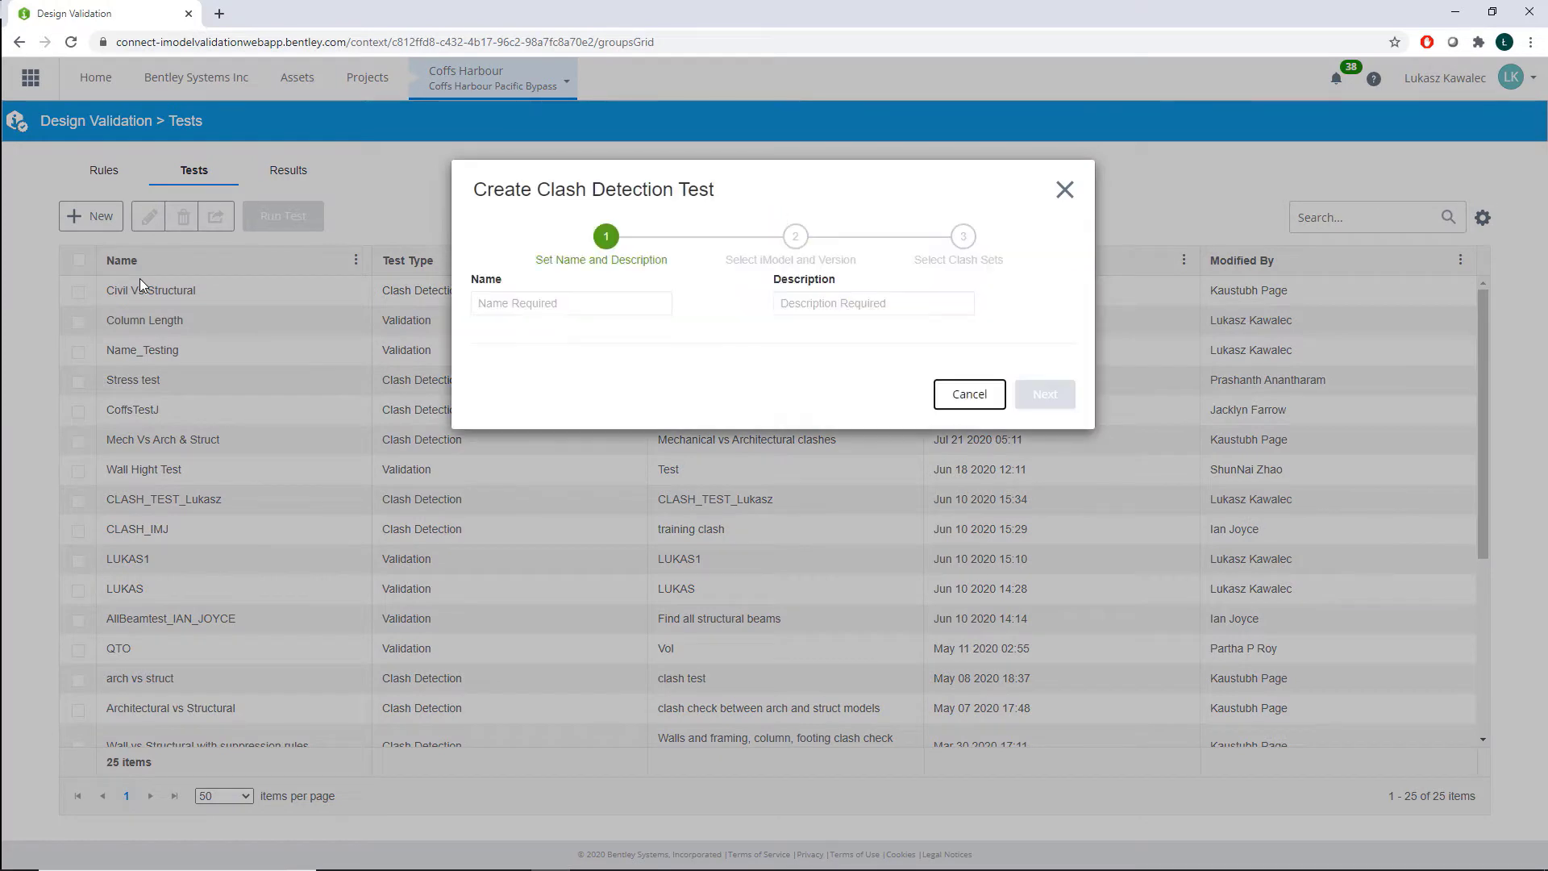
click(524, 305)
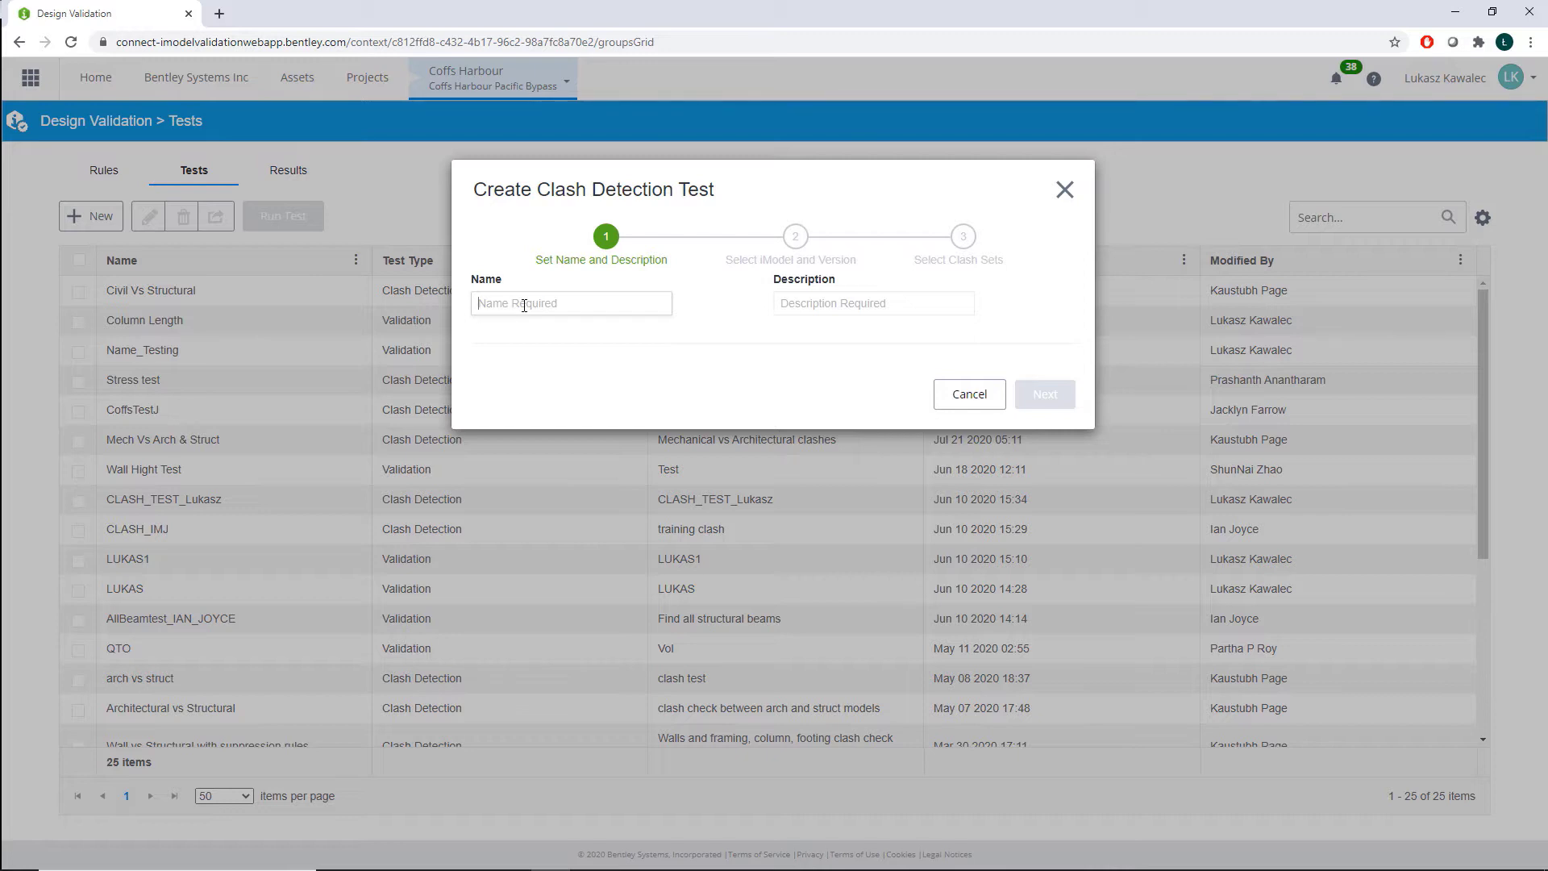
text(Roff)
key(BackSpace)
text(o)
text(f vs Ream)
click(842, 305)
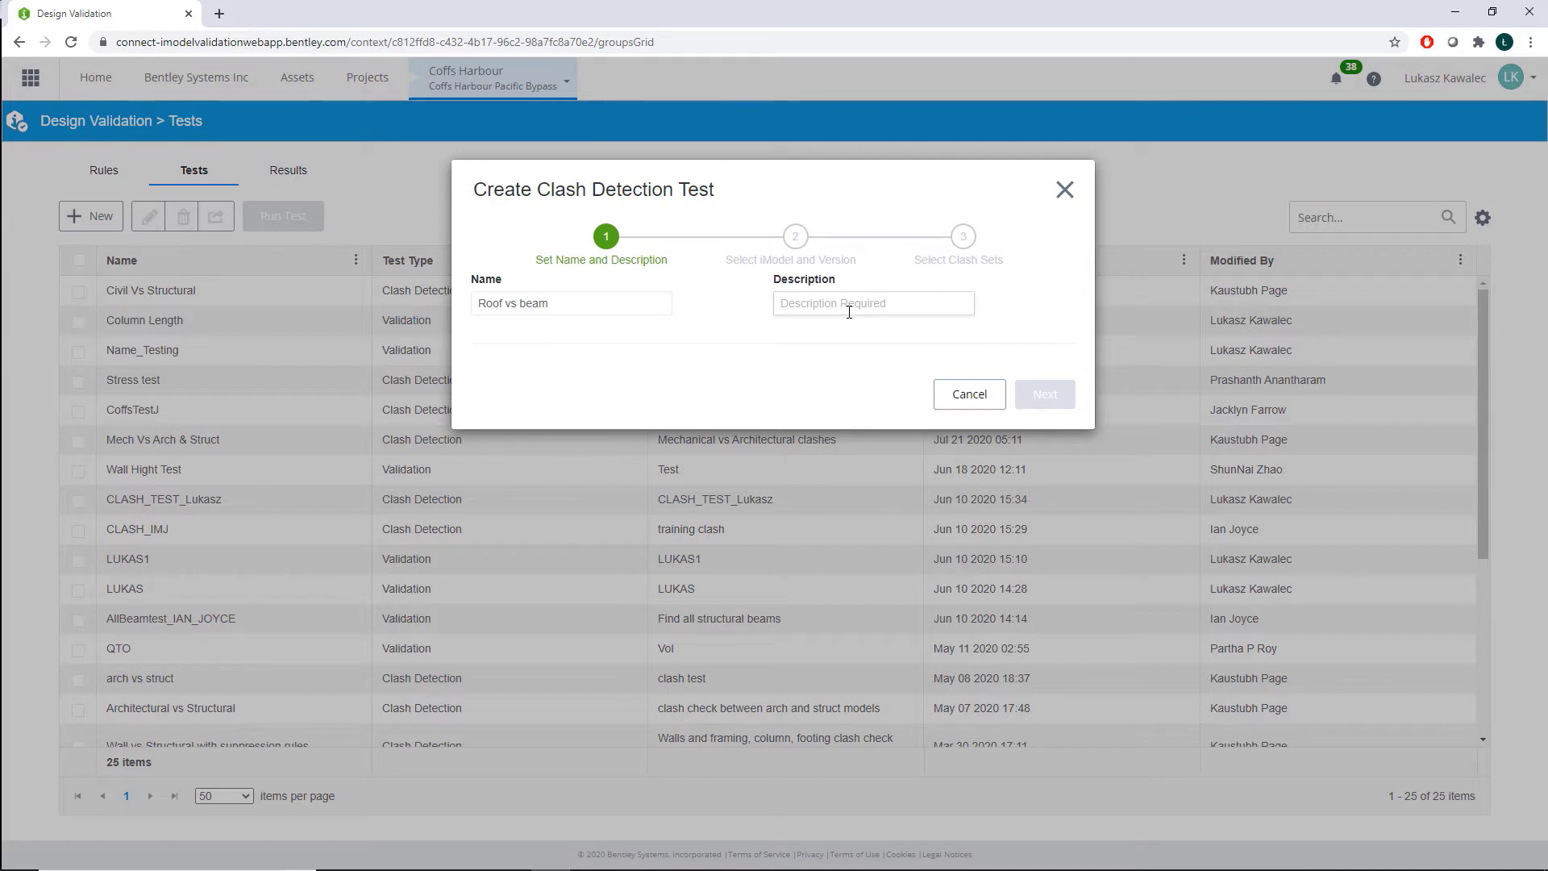
text(Needed )
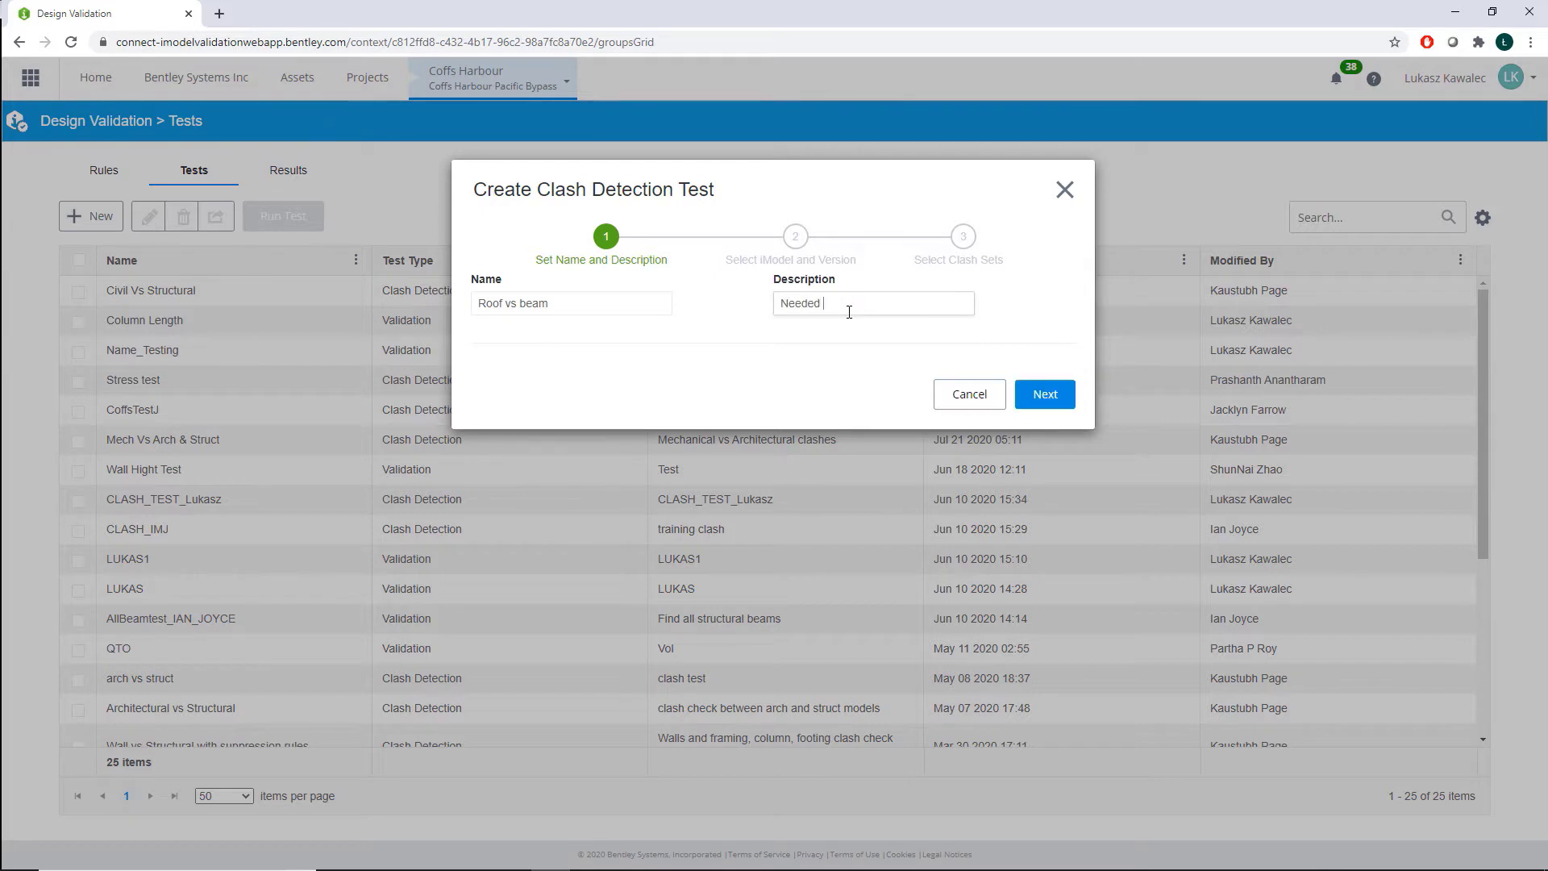
text(for construction)
Step: Choose iModel Coffs Harbour Road and Rail, version DD.00.02.09, and advance to clash sets
click(1040, 401)
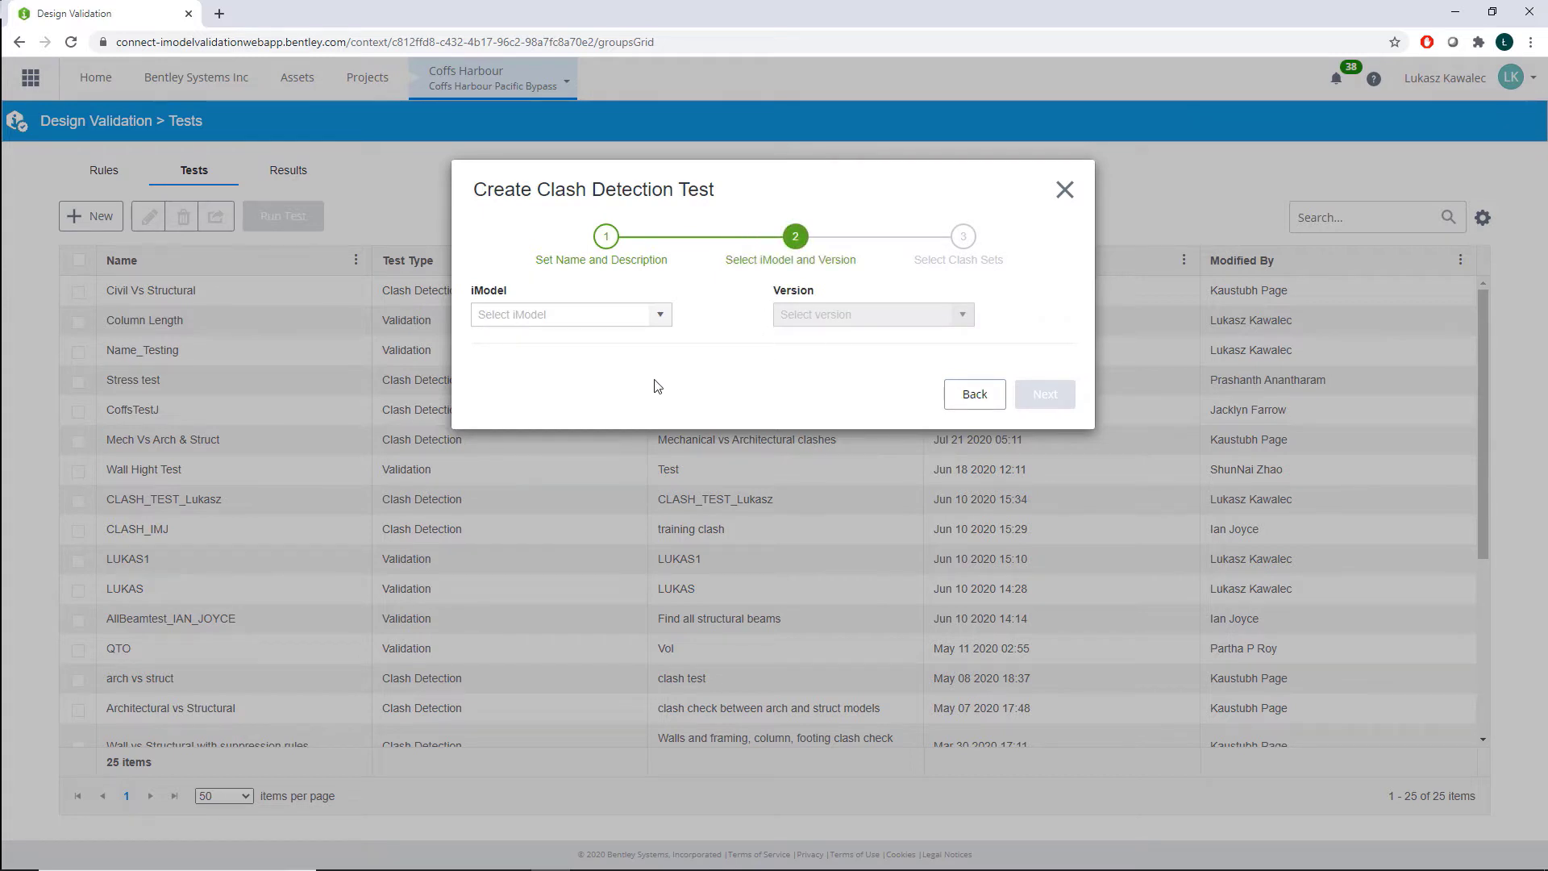
click(661, 315)
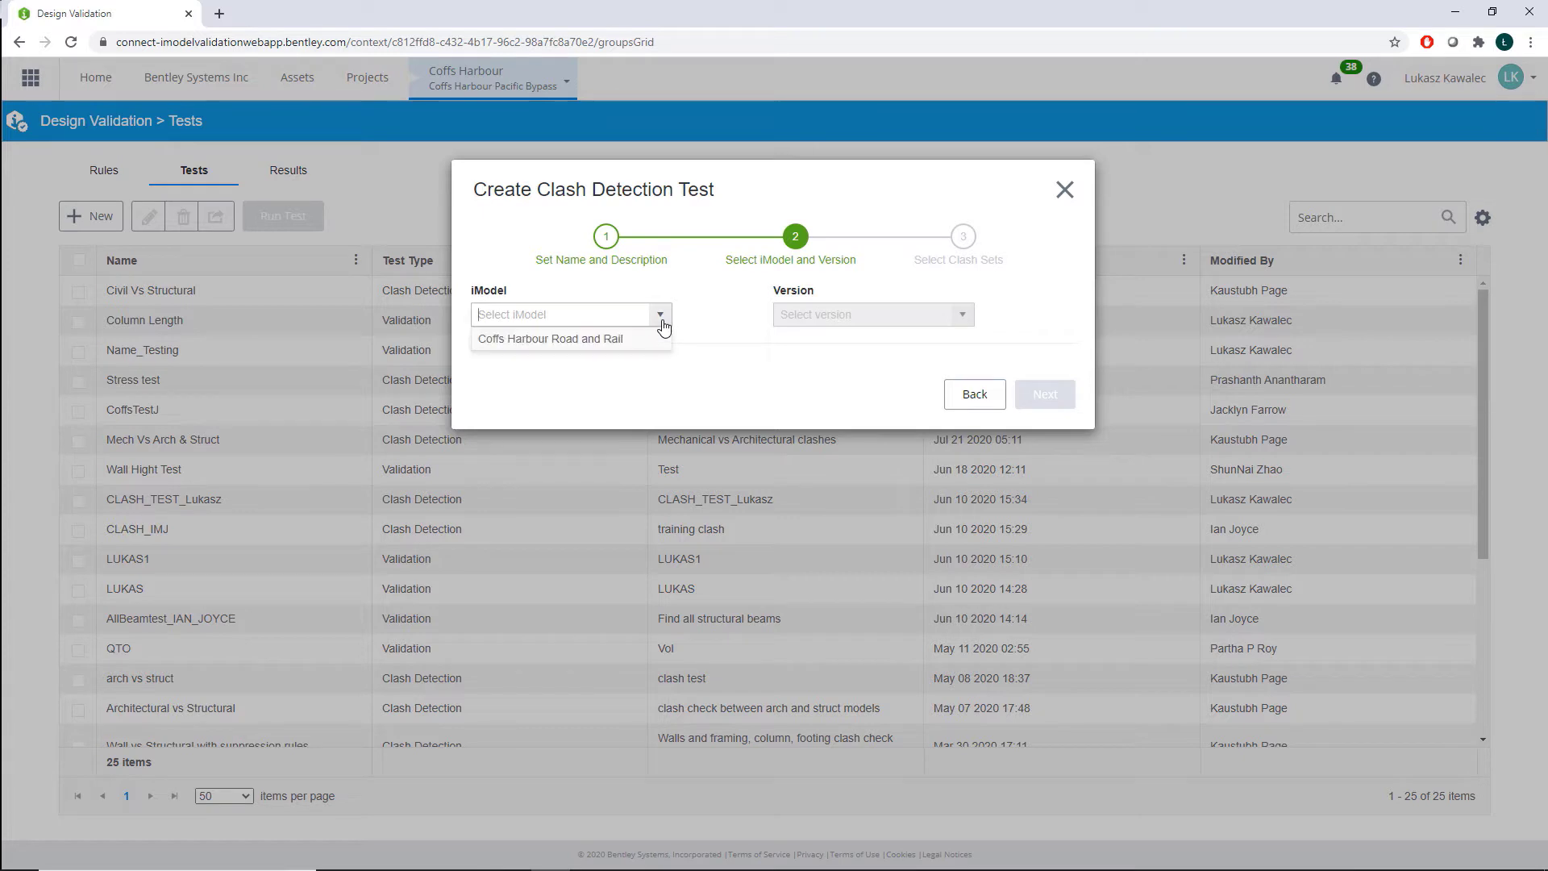
click(504, 340)
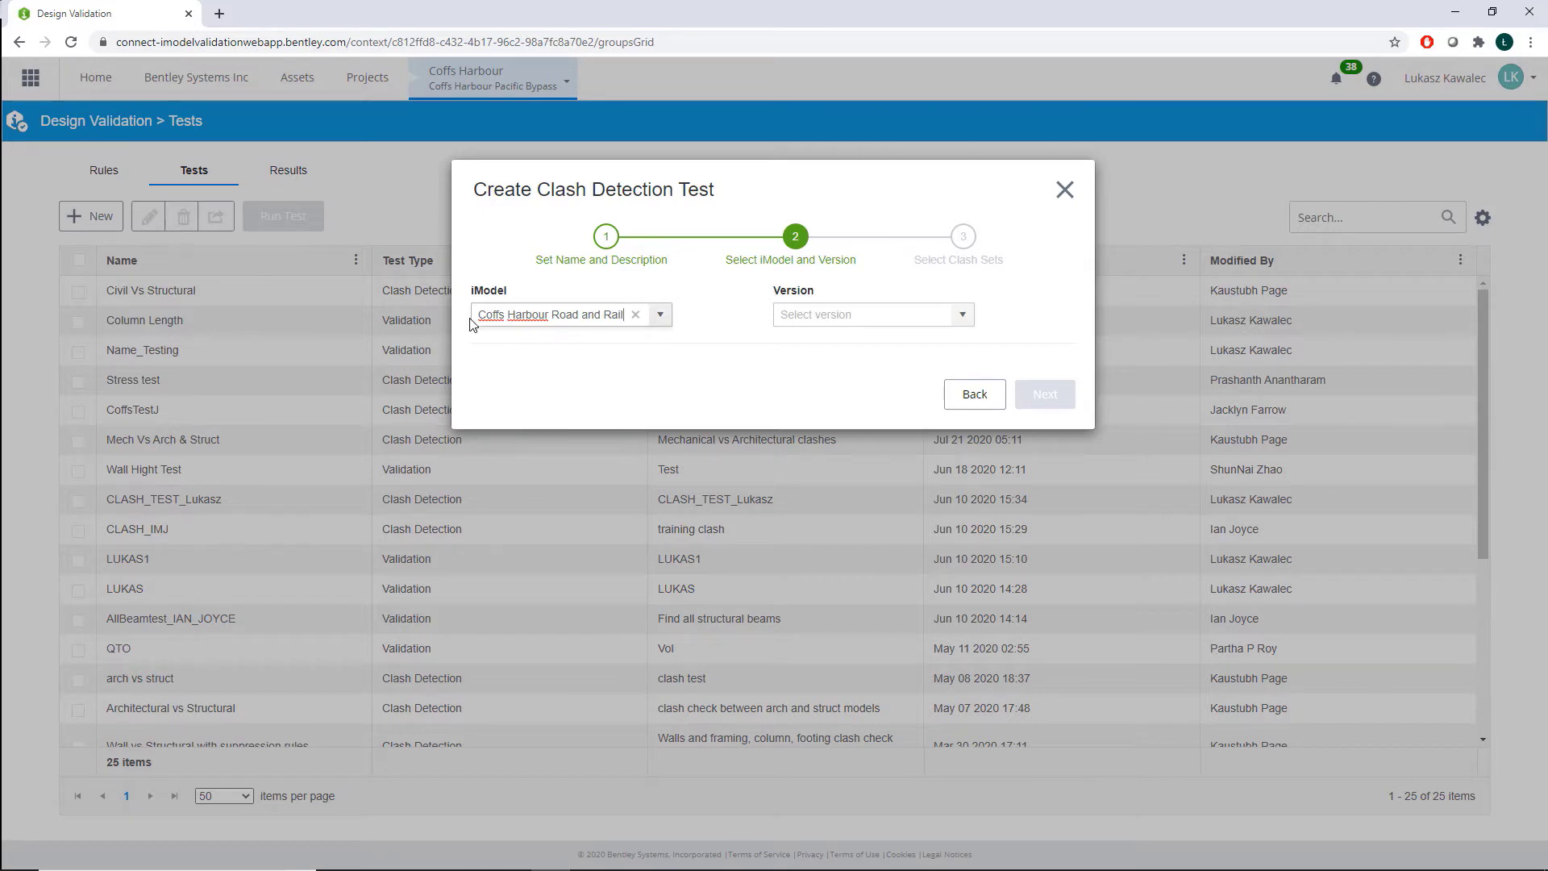
click(964, 315)
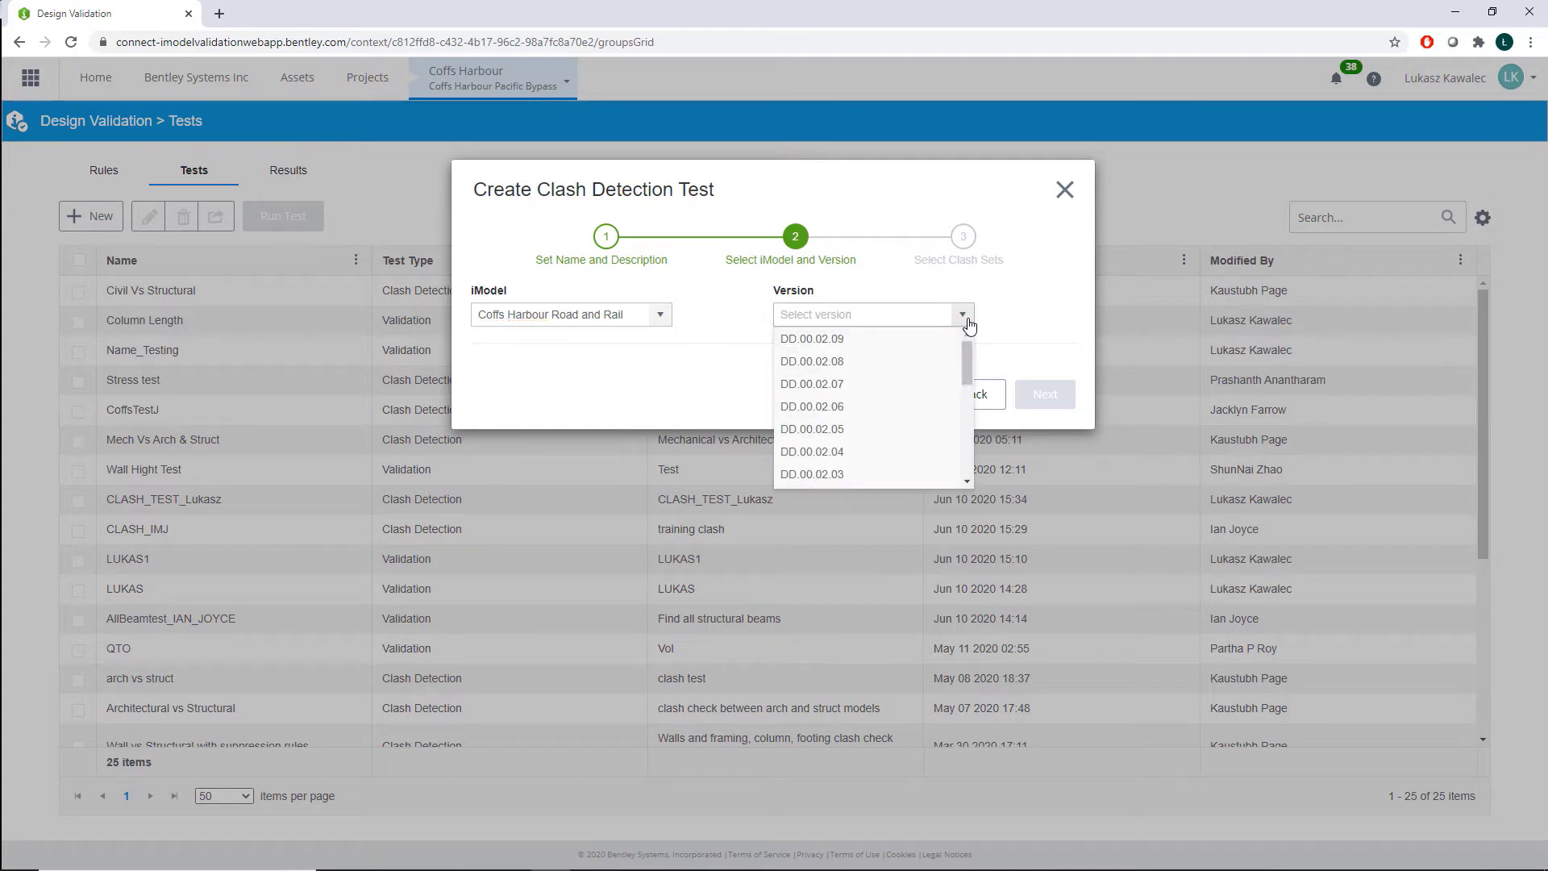
click(831, 345)
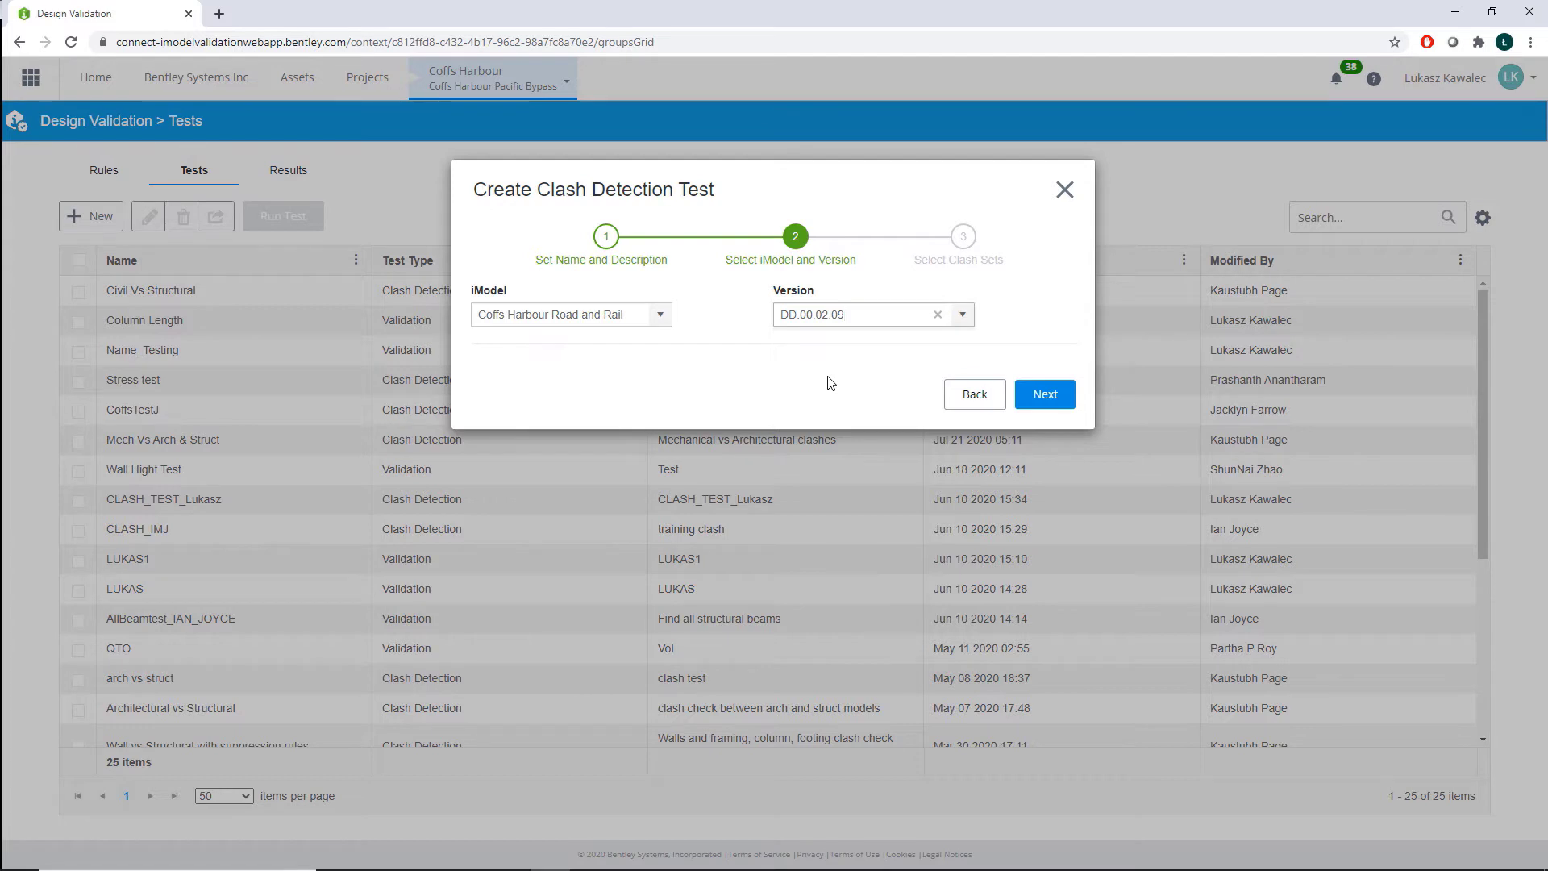
click(1046, 403)
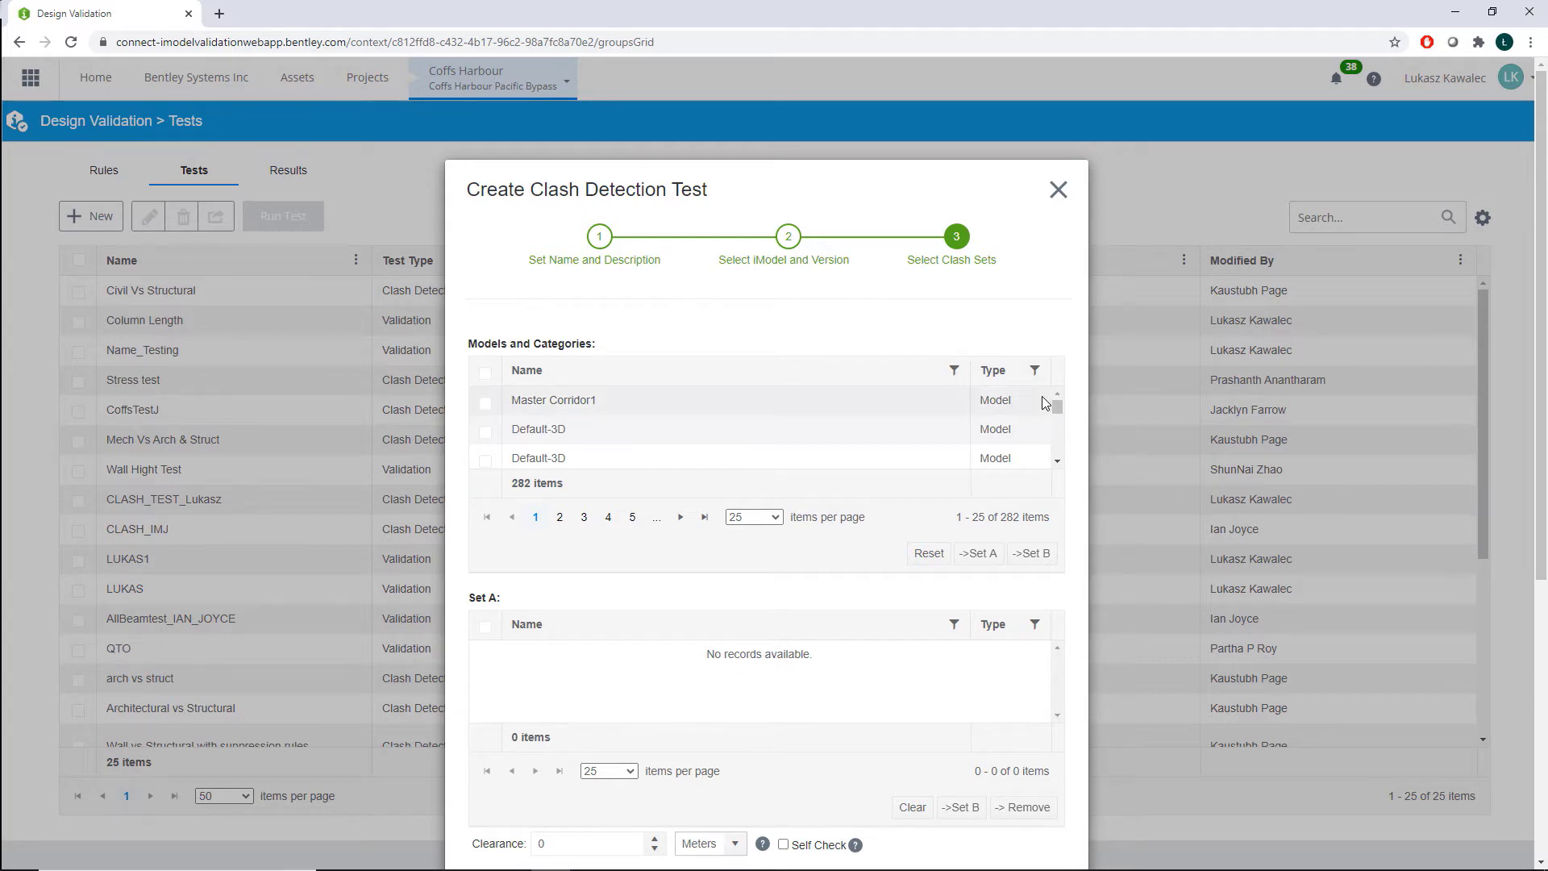
Step: Filter the Type column to 'cat' categories, then clear that filter again
drag(1057, 410, 1058, 446)
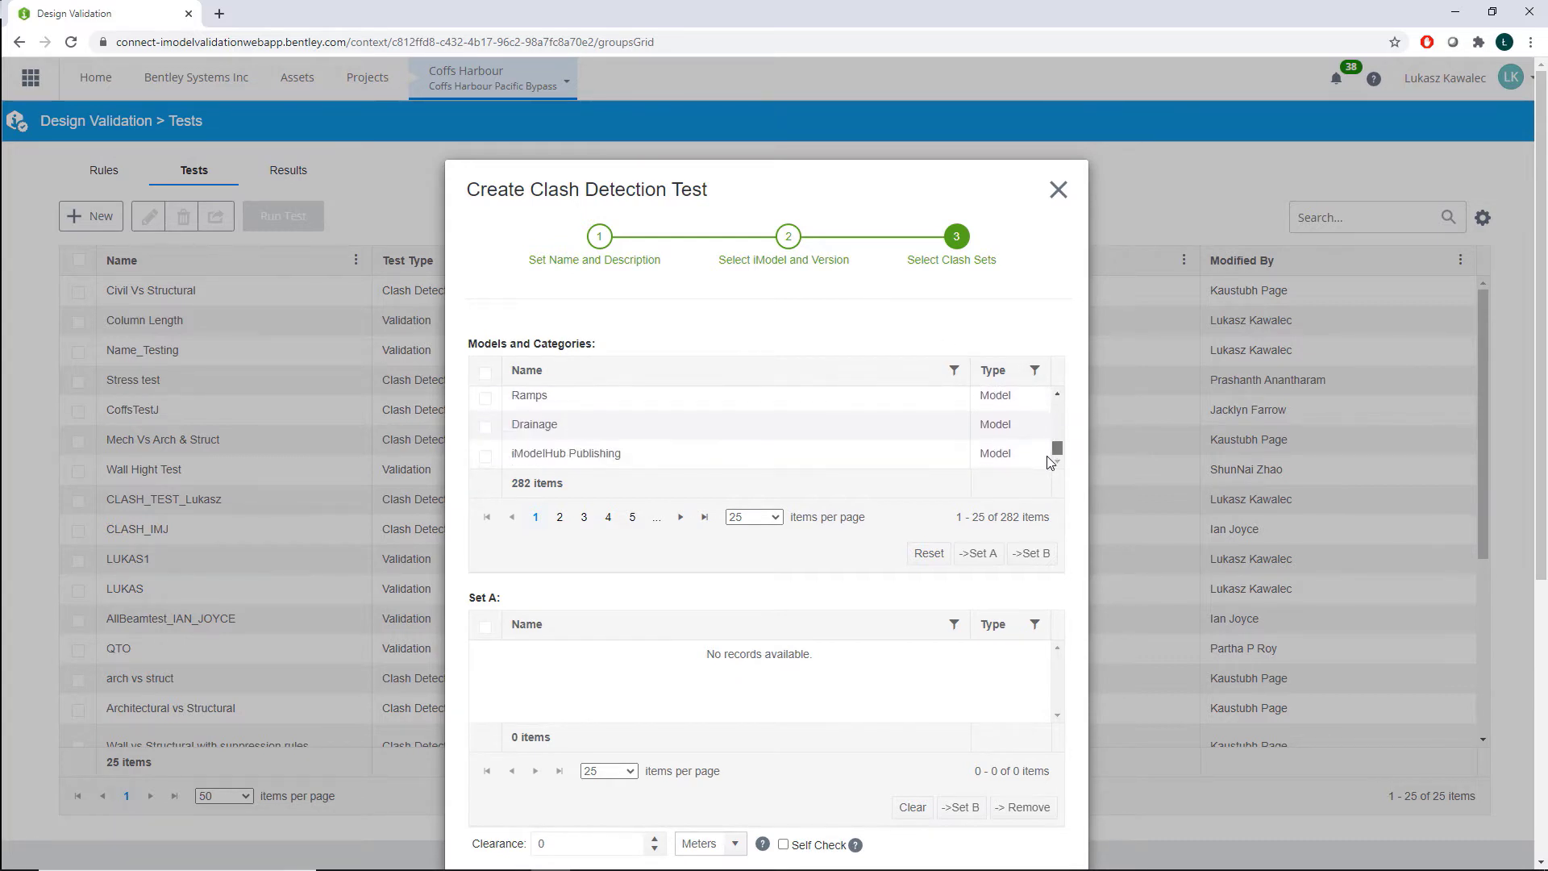
click(1034, 371)
click(1069, 445)
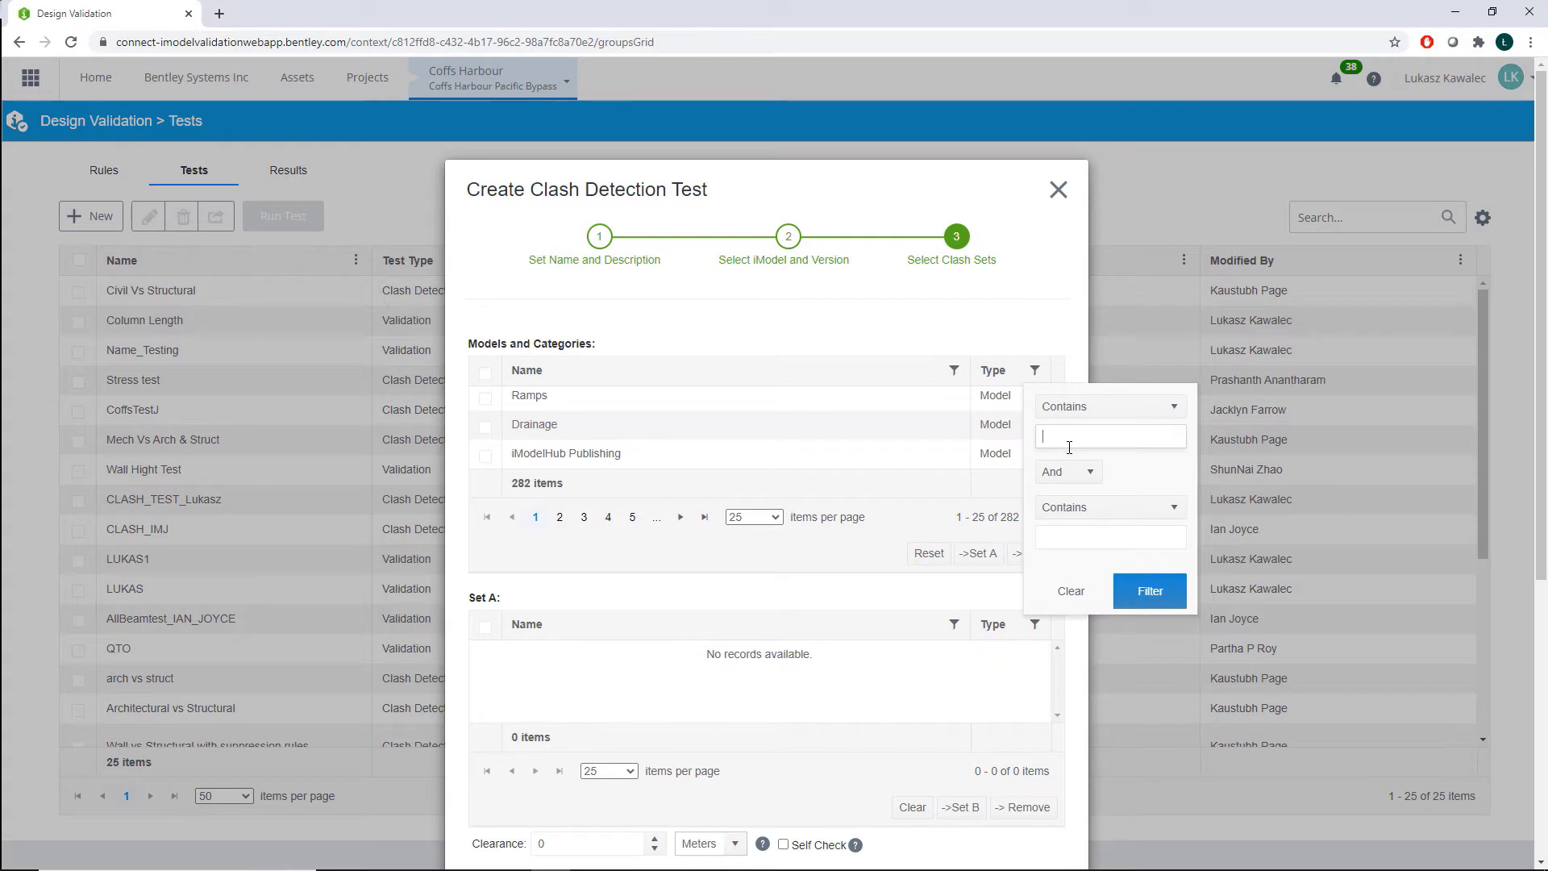
text(cat)
key(Return)
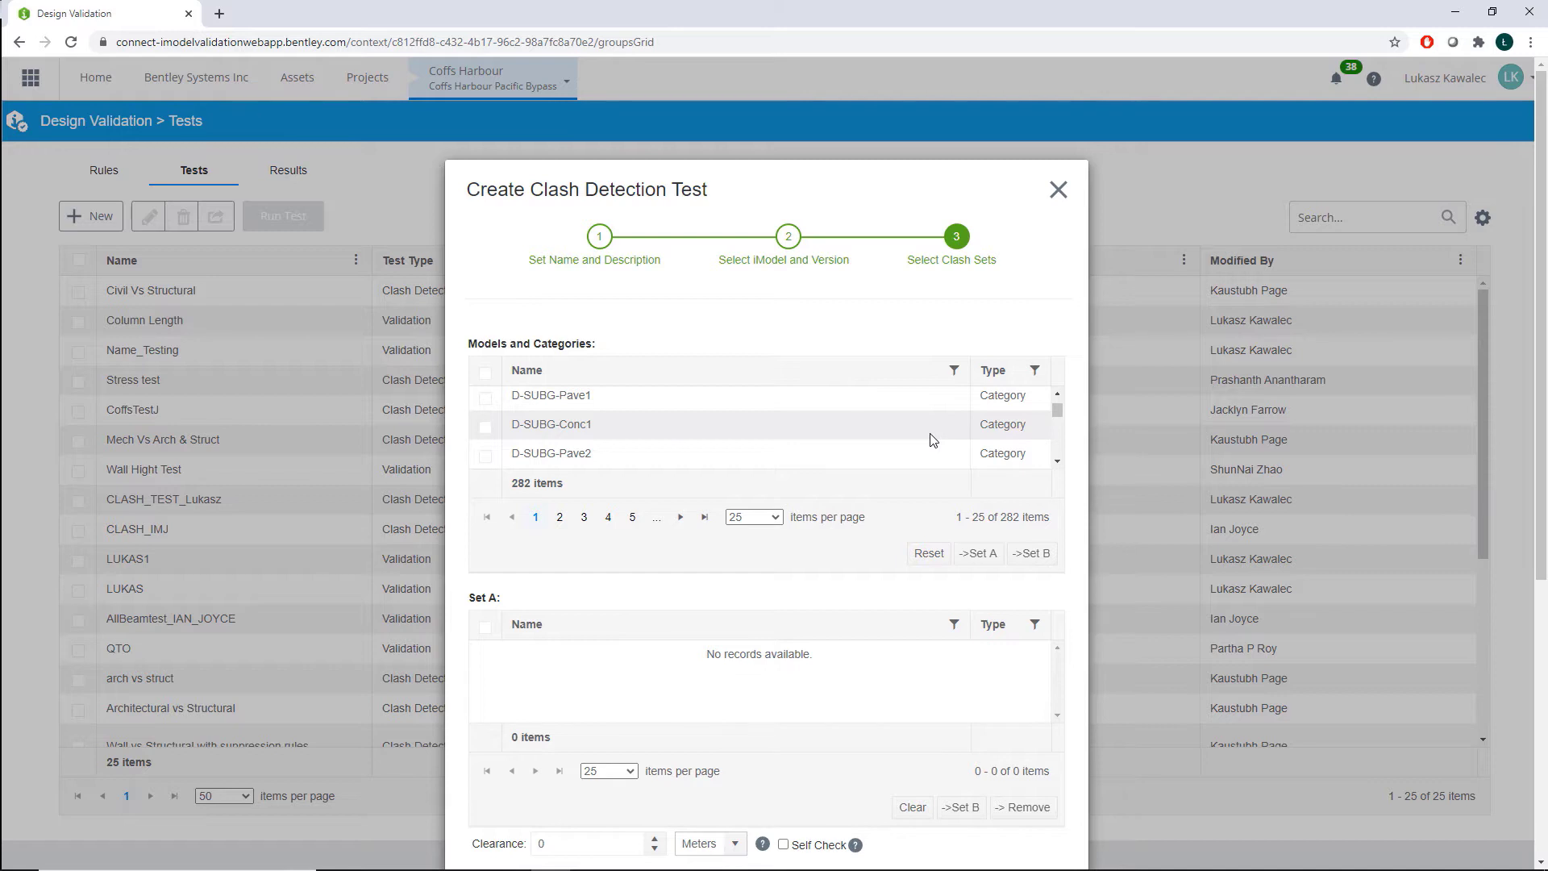
click(1035, 372)
click(1070, 592)
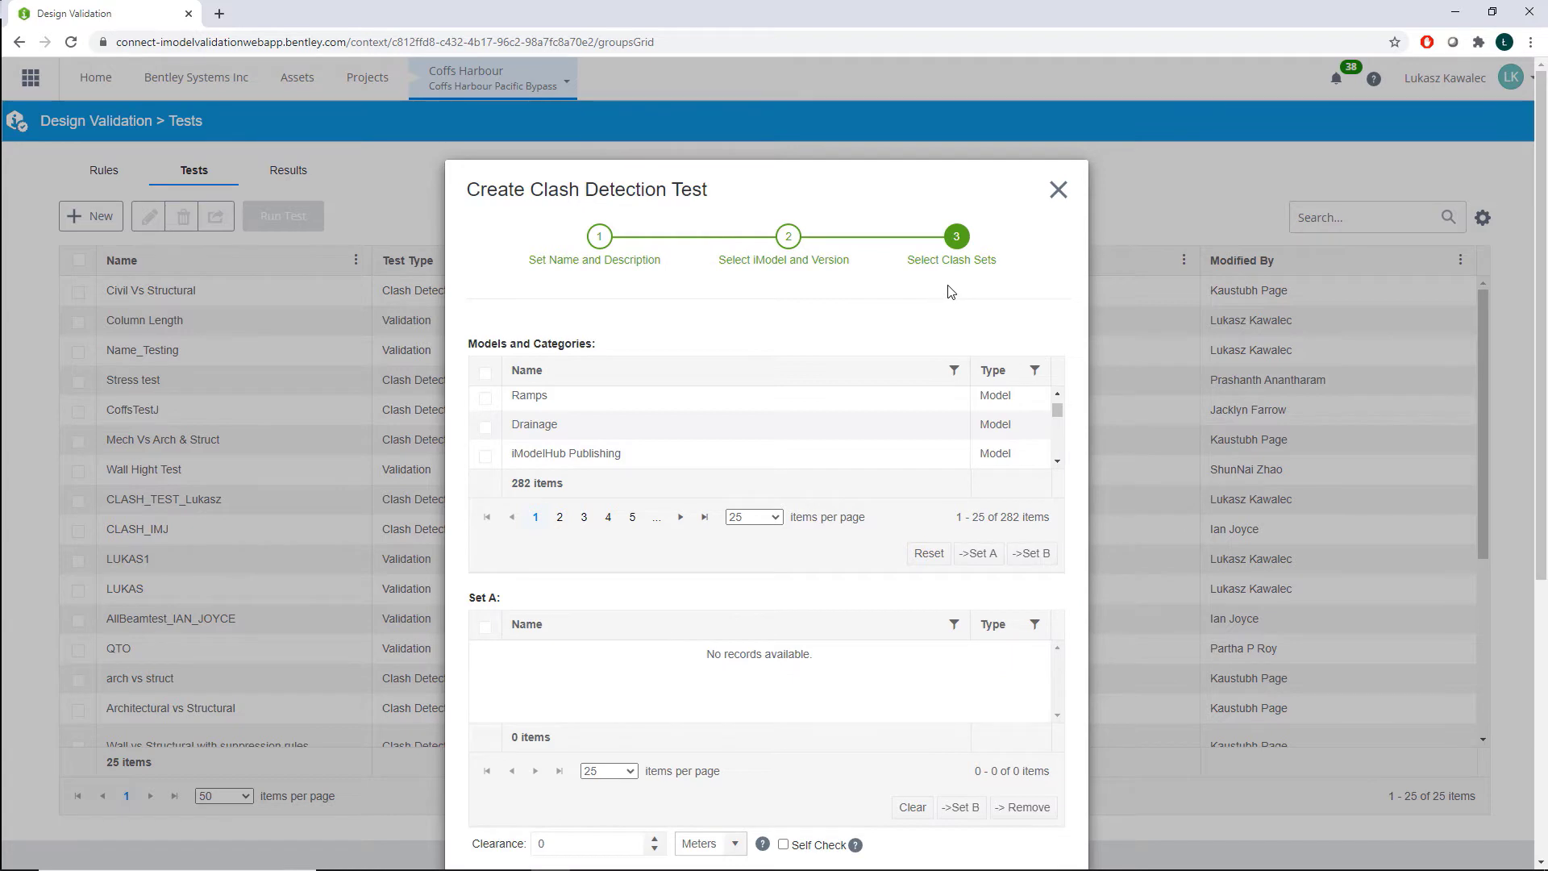
Step: Filter names by 'rof' and add S_150_90_roof, A-ROOF-GUTR and OST_Roofs to Set A
click(955, 373)
click(996, 437)
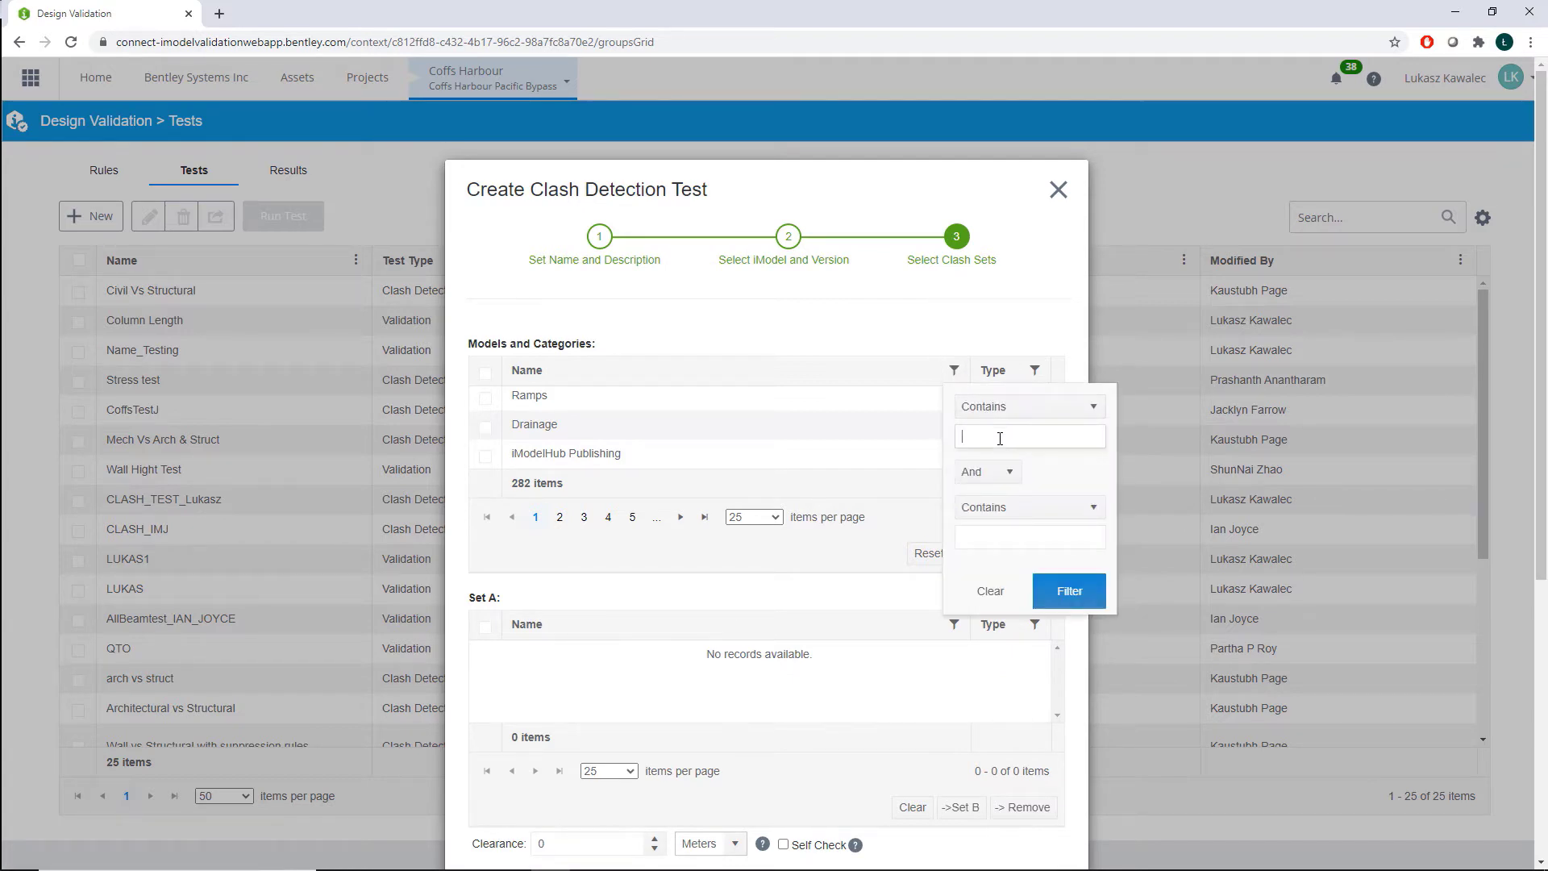
text(rof)
click(1050, 604)
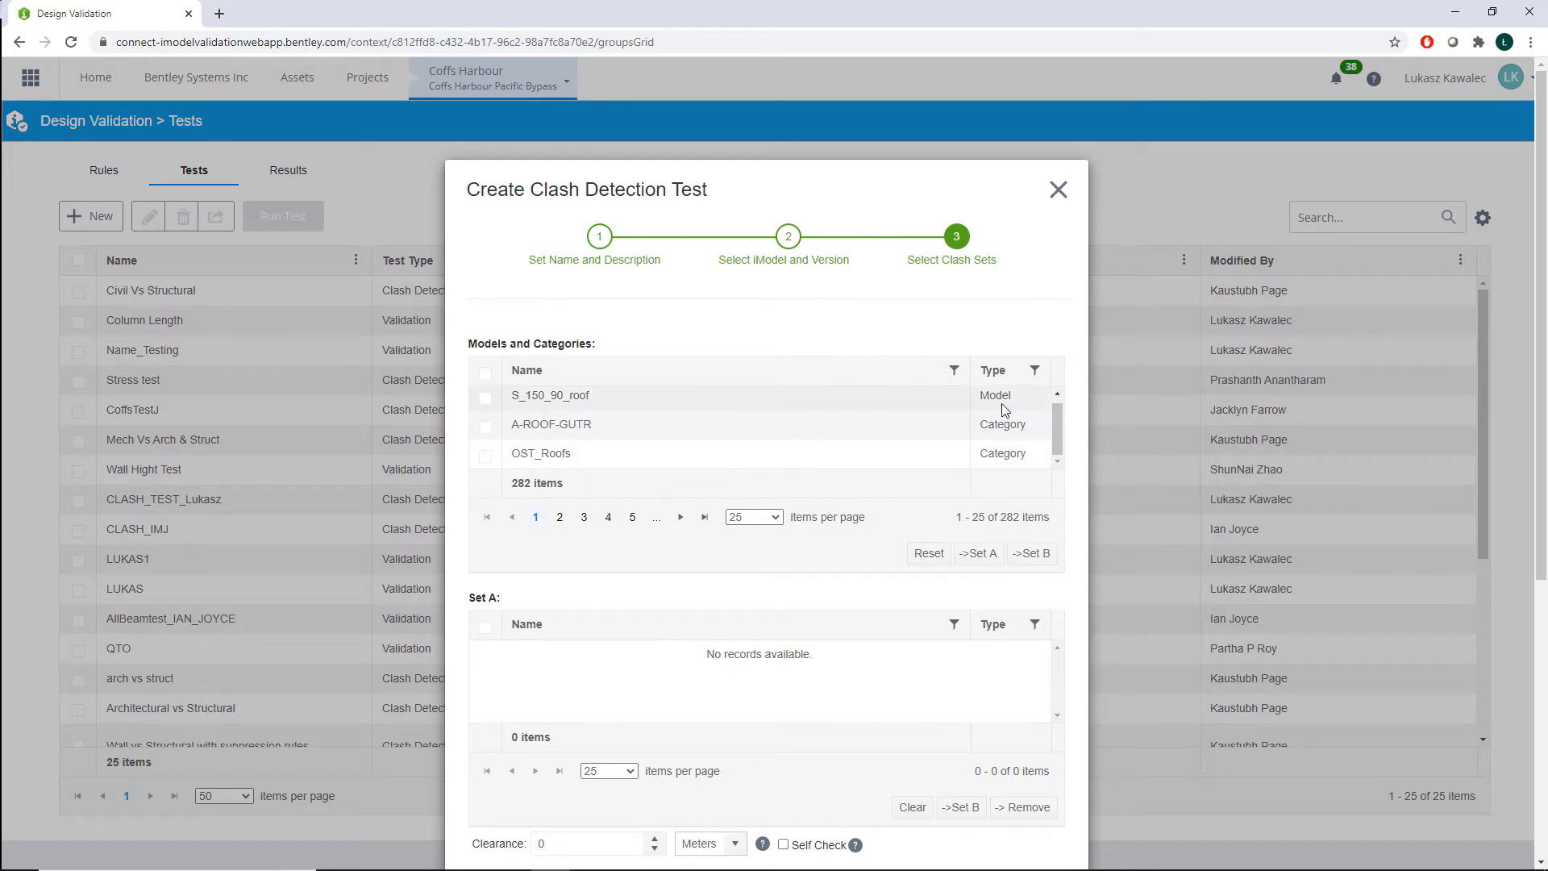
click(484, 397)
click(485, 426)
click(485, 455)
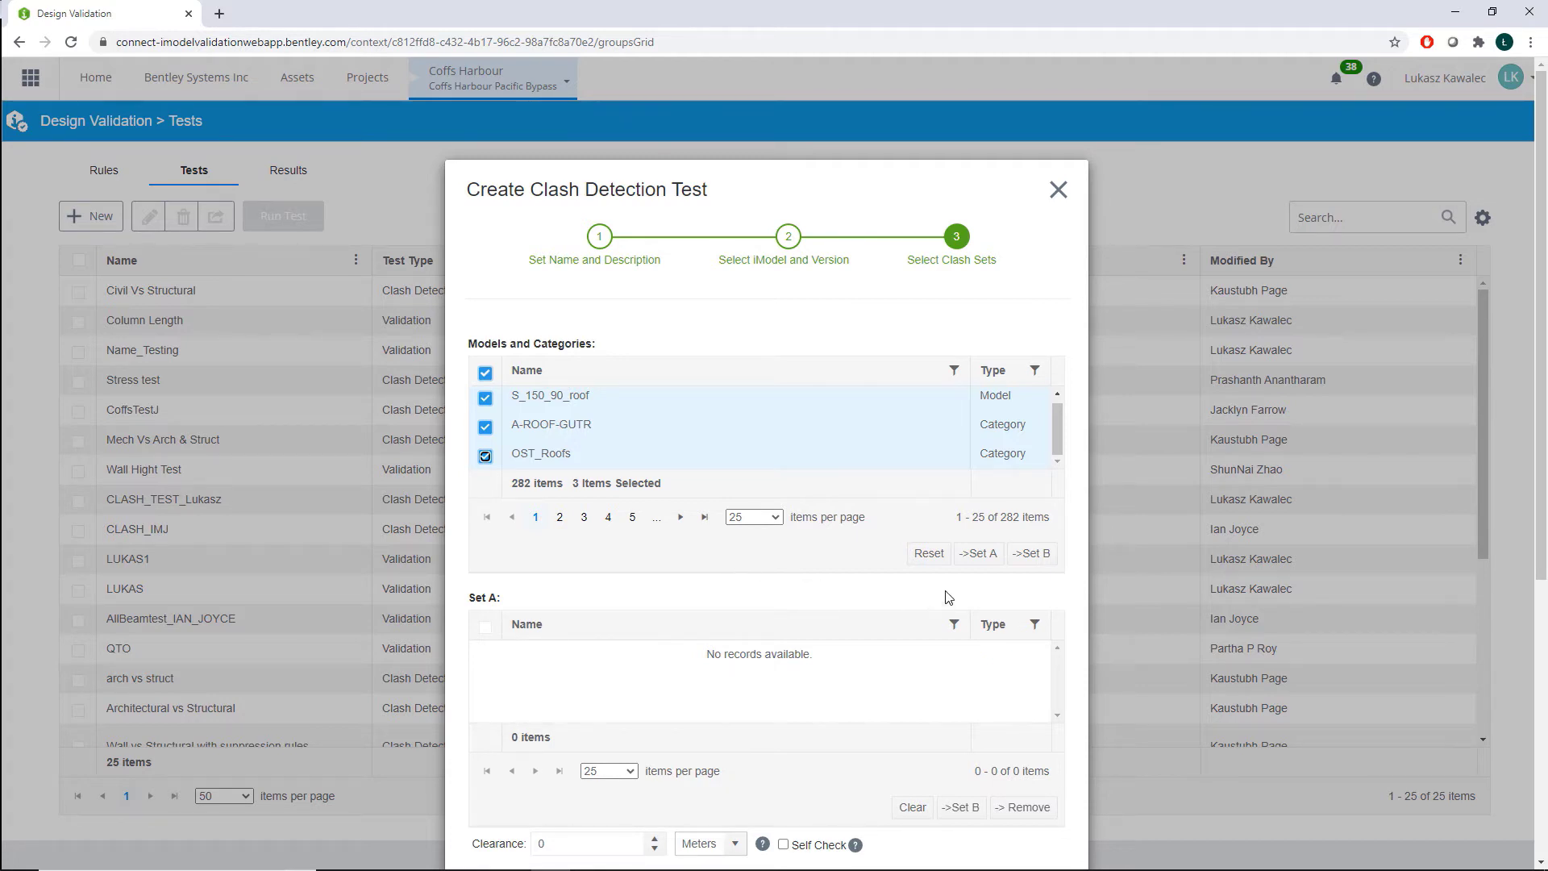
click(979, 562)
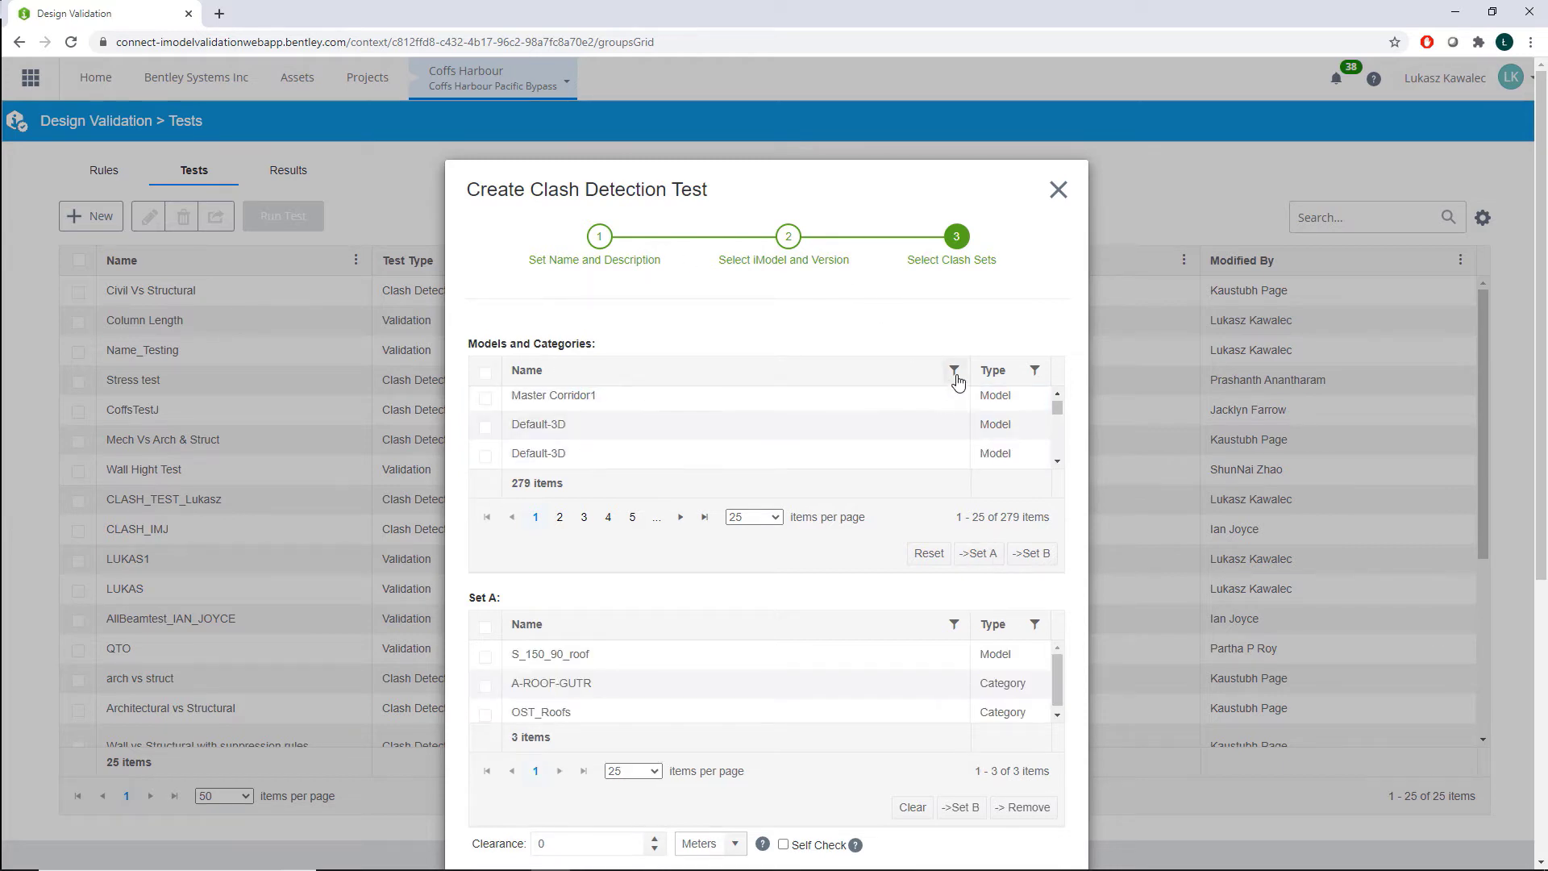
Step: Filter names by 'beam' and send all six beam categories, including S-BEAM, to Set B
click(954, 371)
click(997, 596)
click(954, 370)
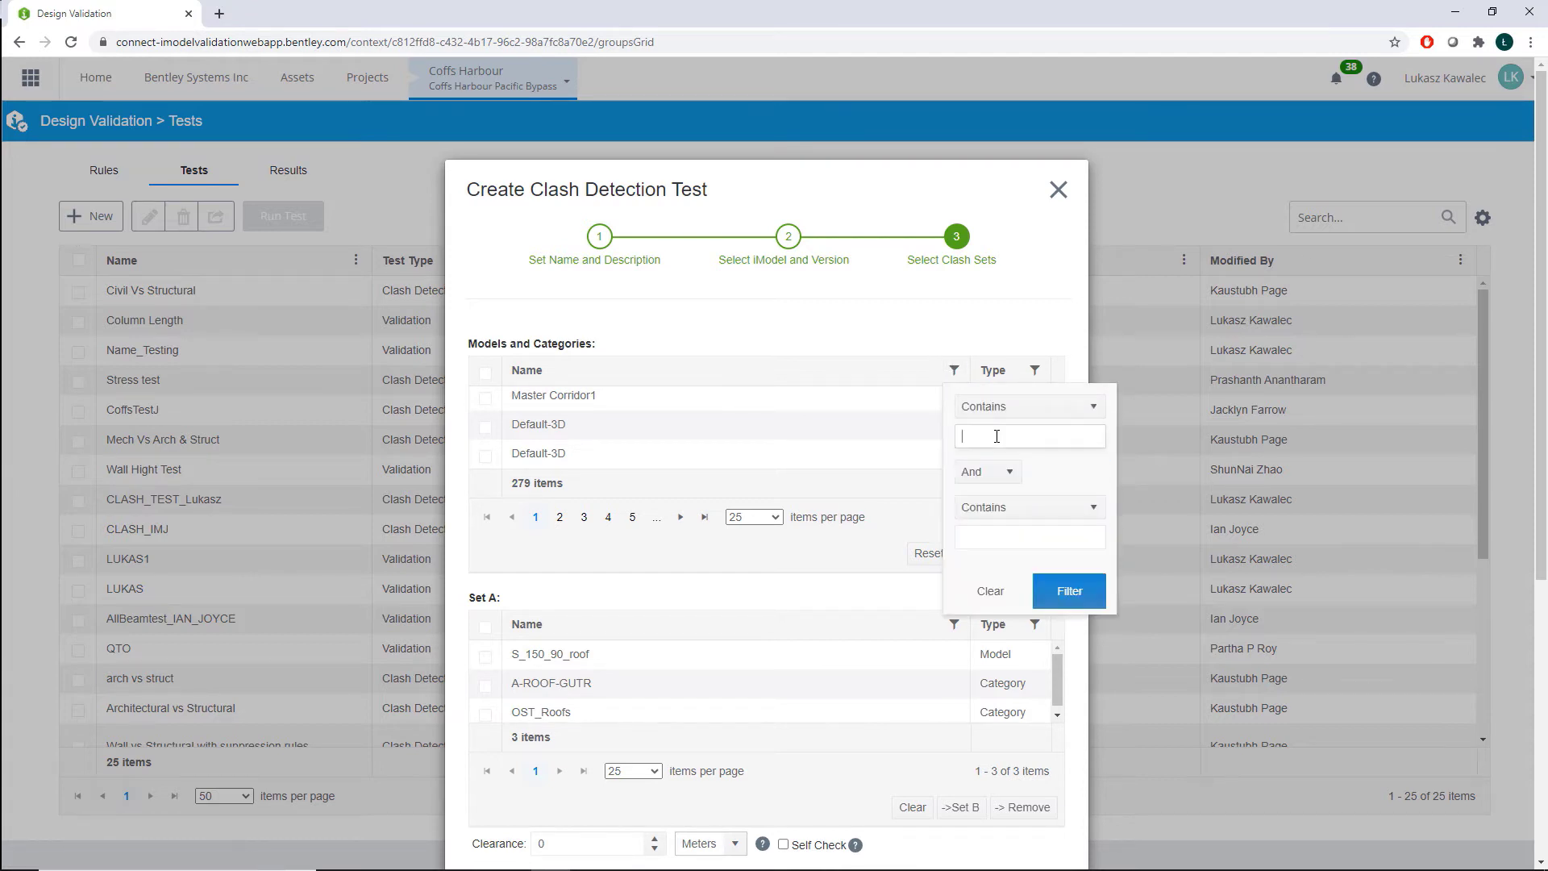
text(beam)
key(Return)
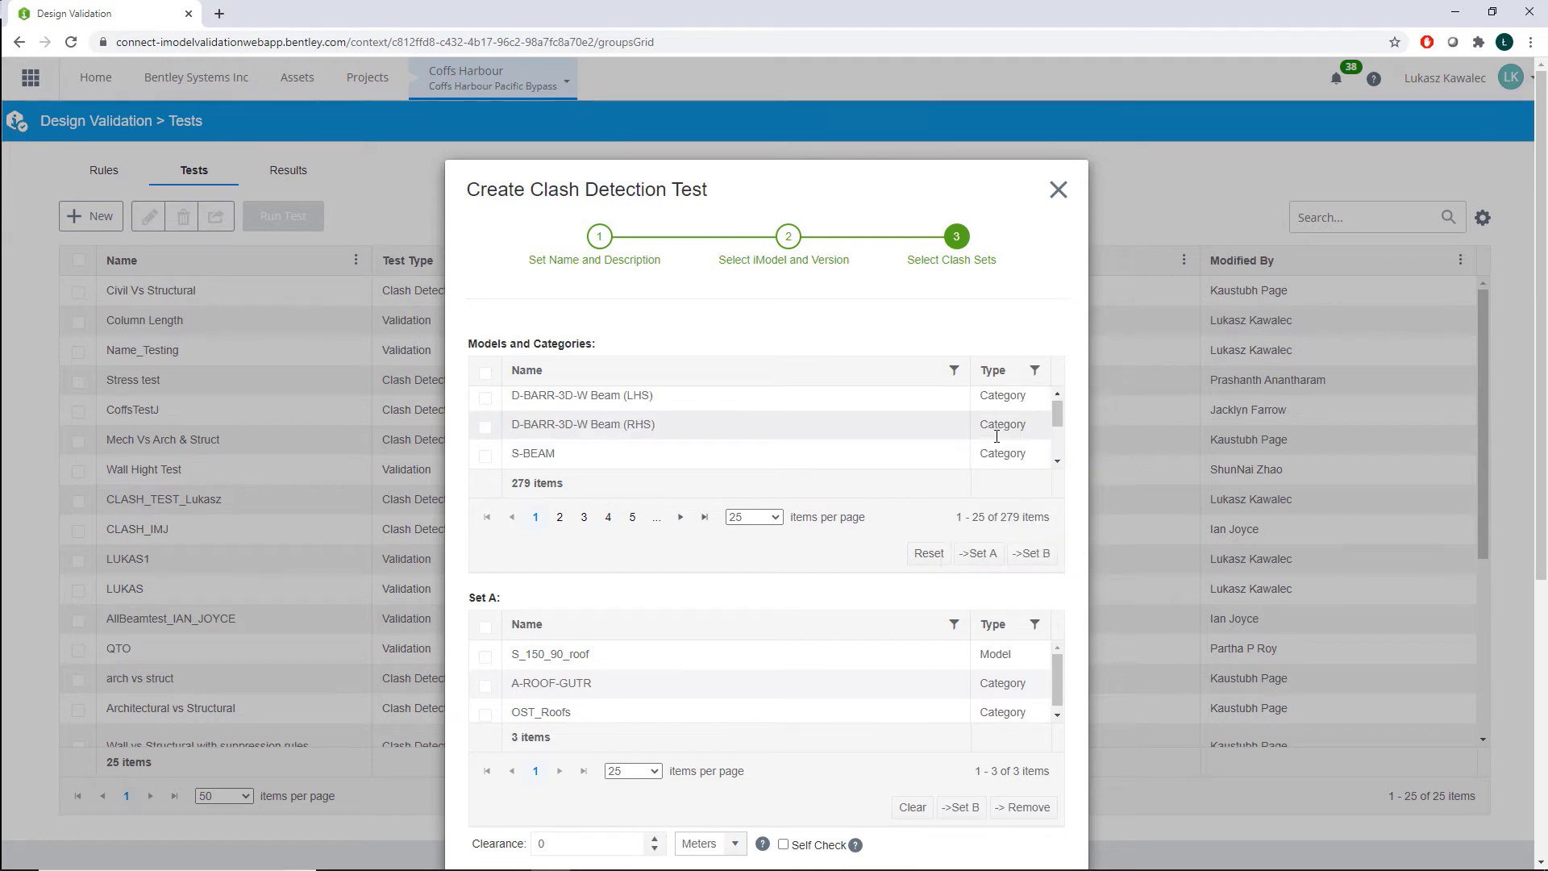
scroll(645, 435, down, 3)
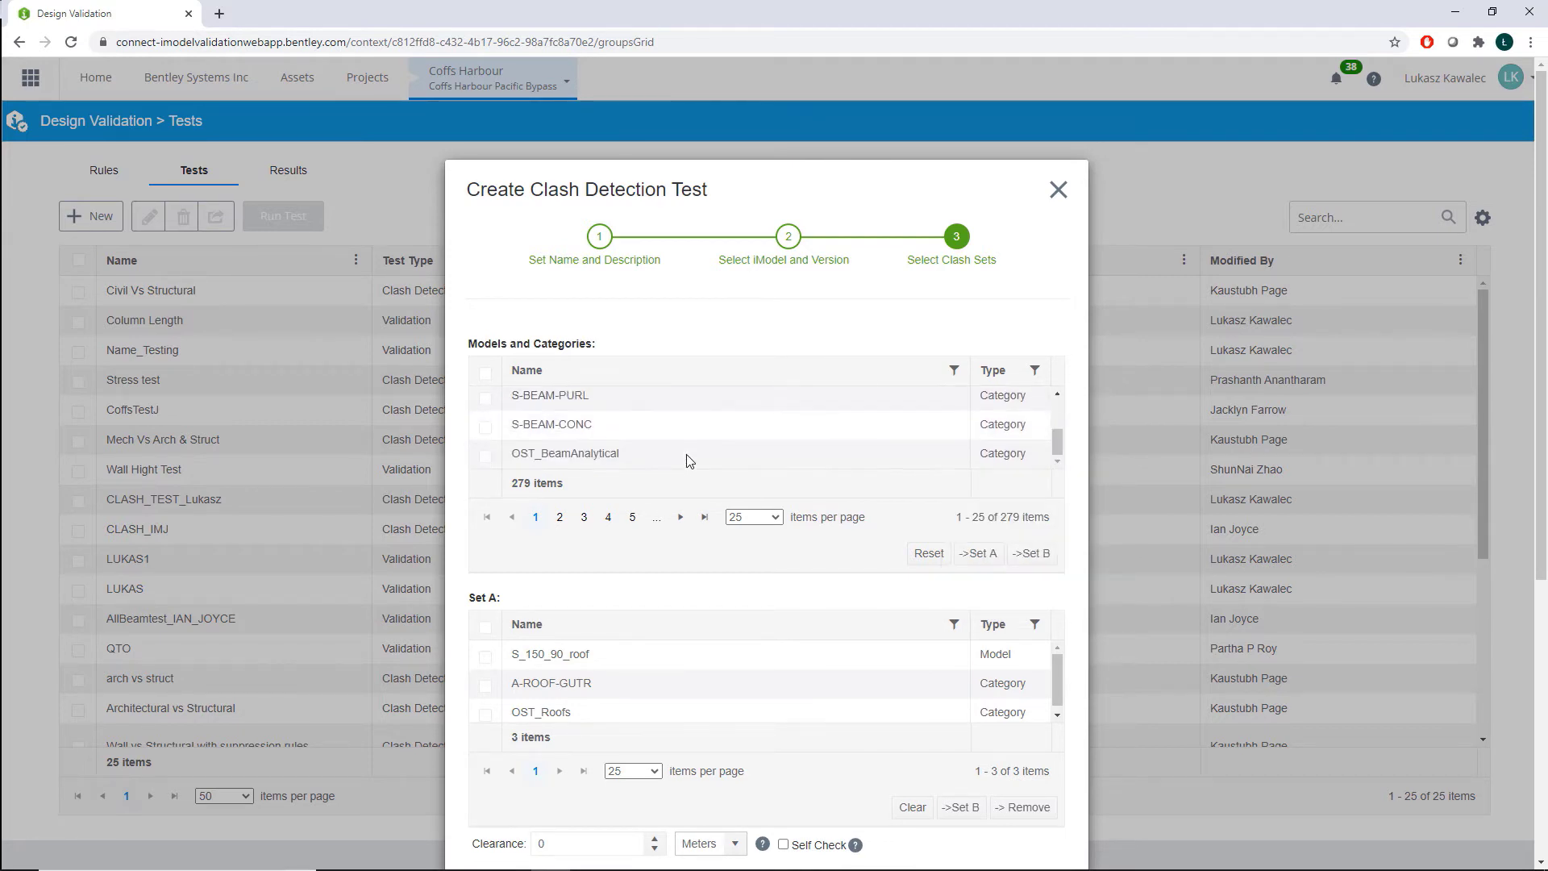
scroll(586, 455, up, 3)
click(485, 403)
click(484, 431)
click(484, 373)
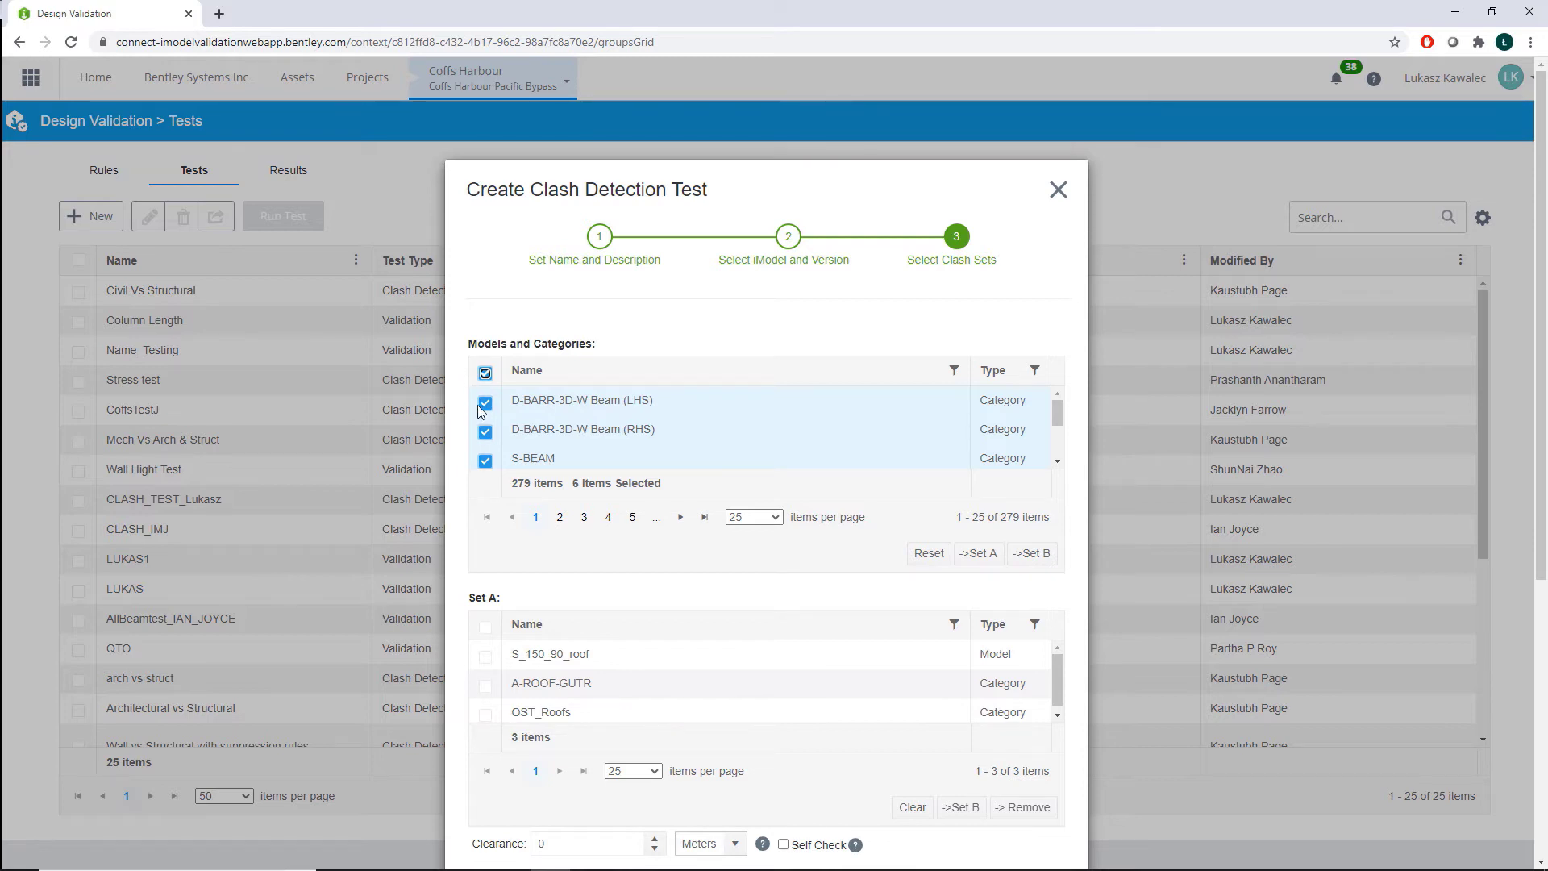
click(1043, 564)
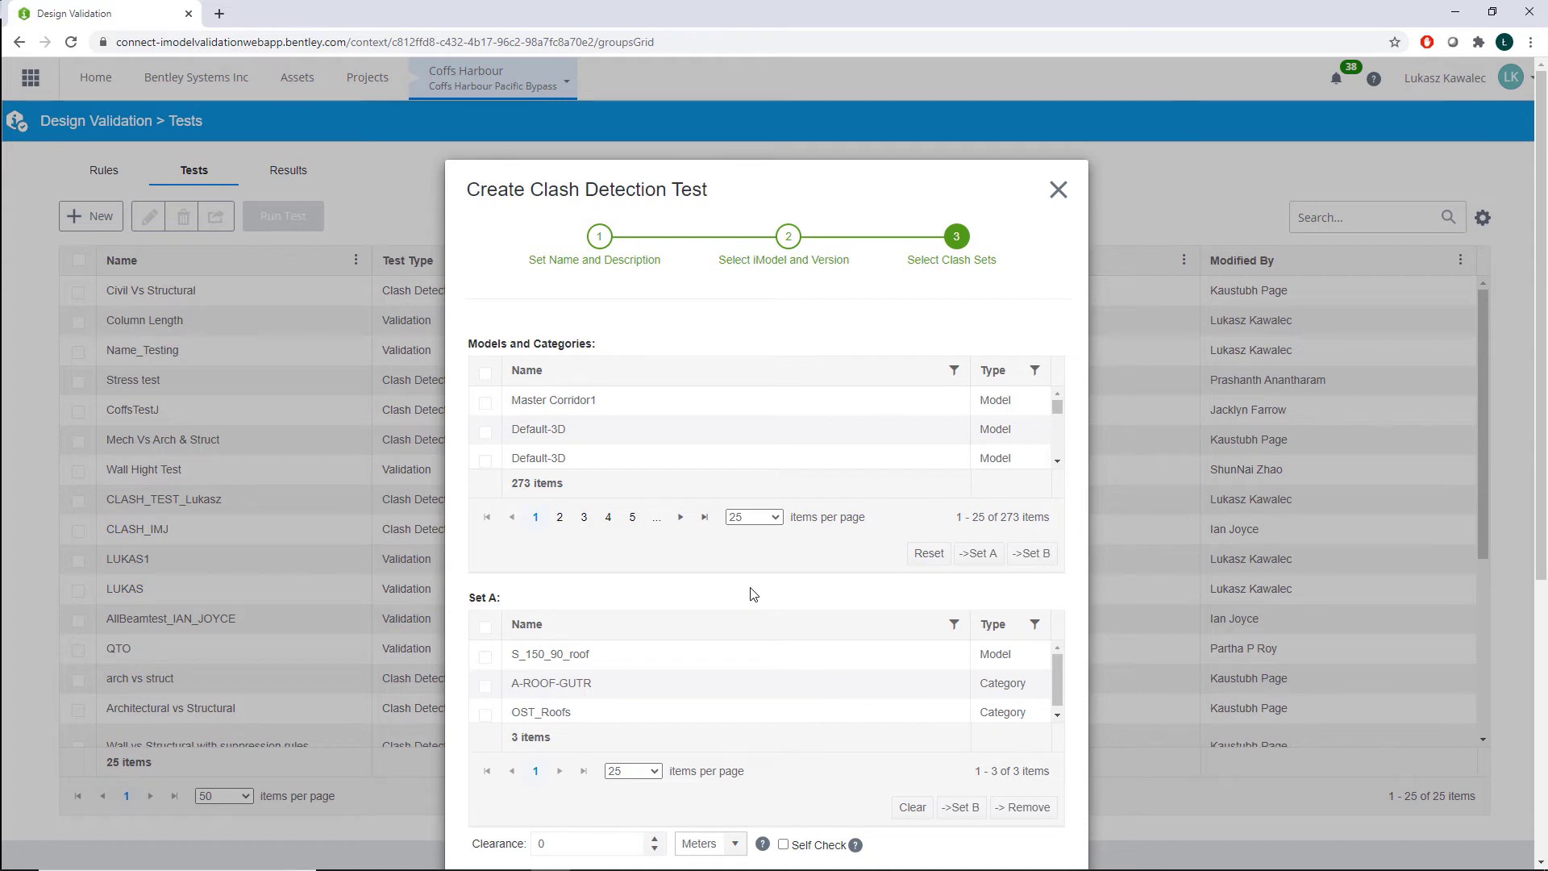
Step: Keep the touching tolerance at 0.001 Meters and create the Roof vs beam test
scroll(752, 594, down, 5)
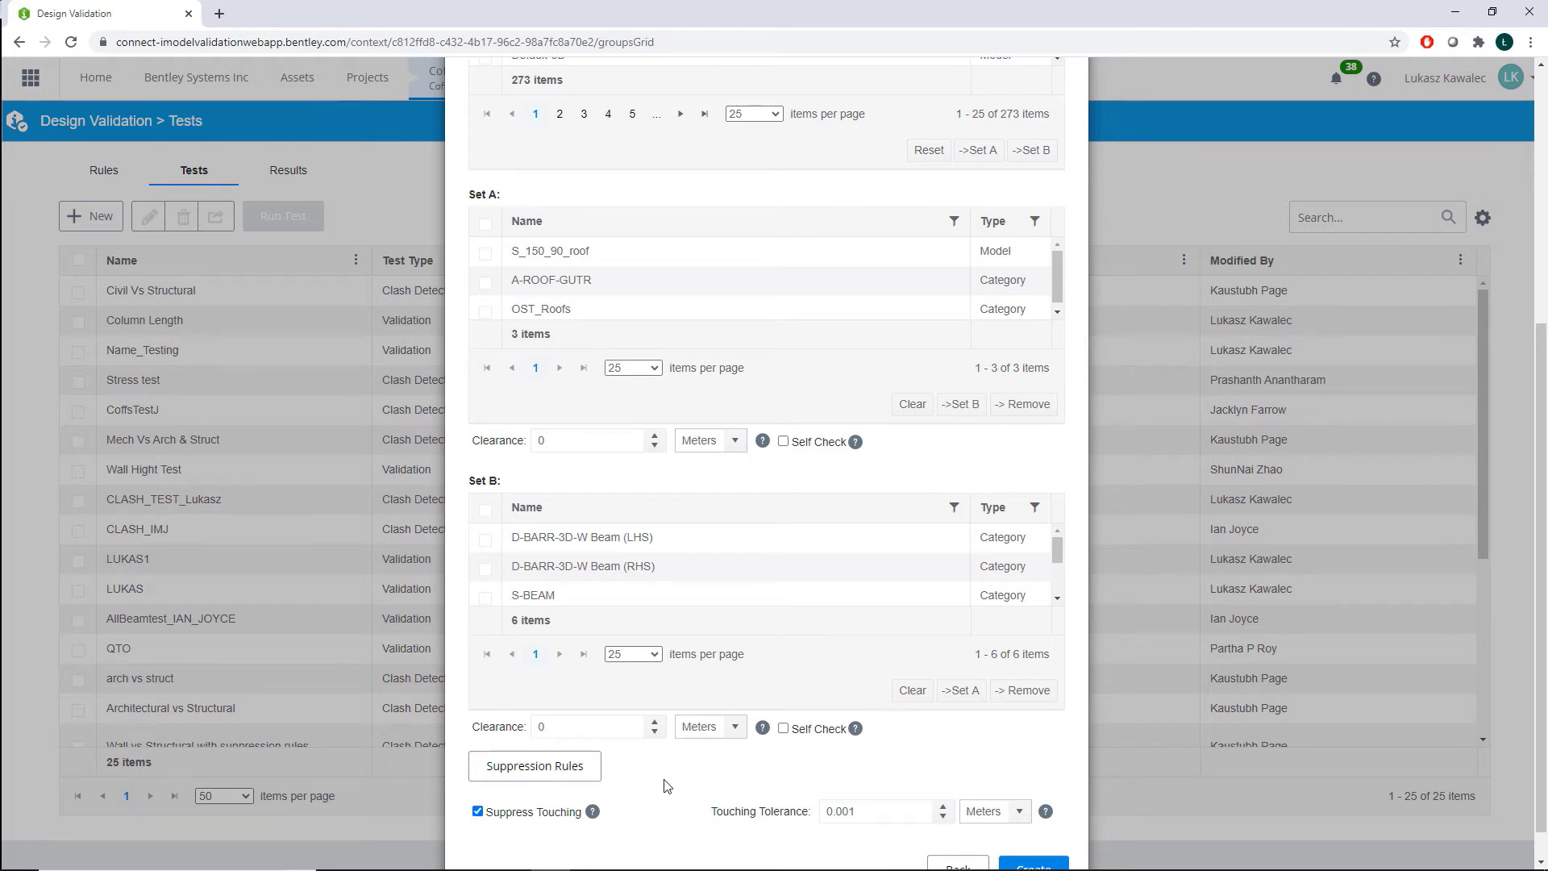
scroll(666, 786, down, 1)
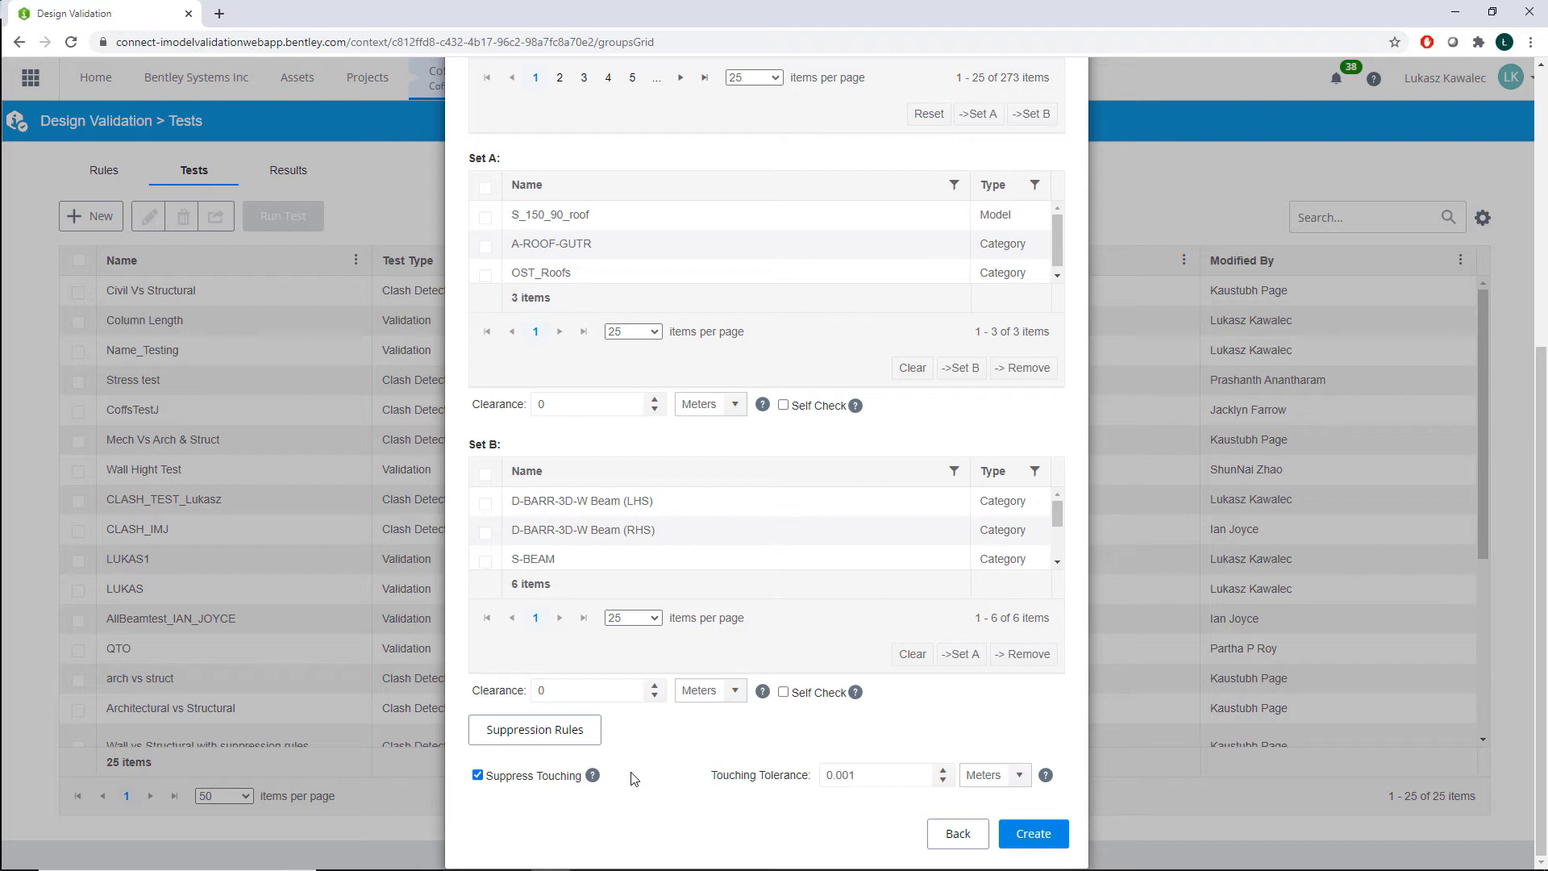
click(1019, 779)
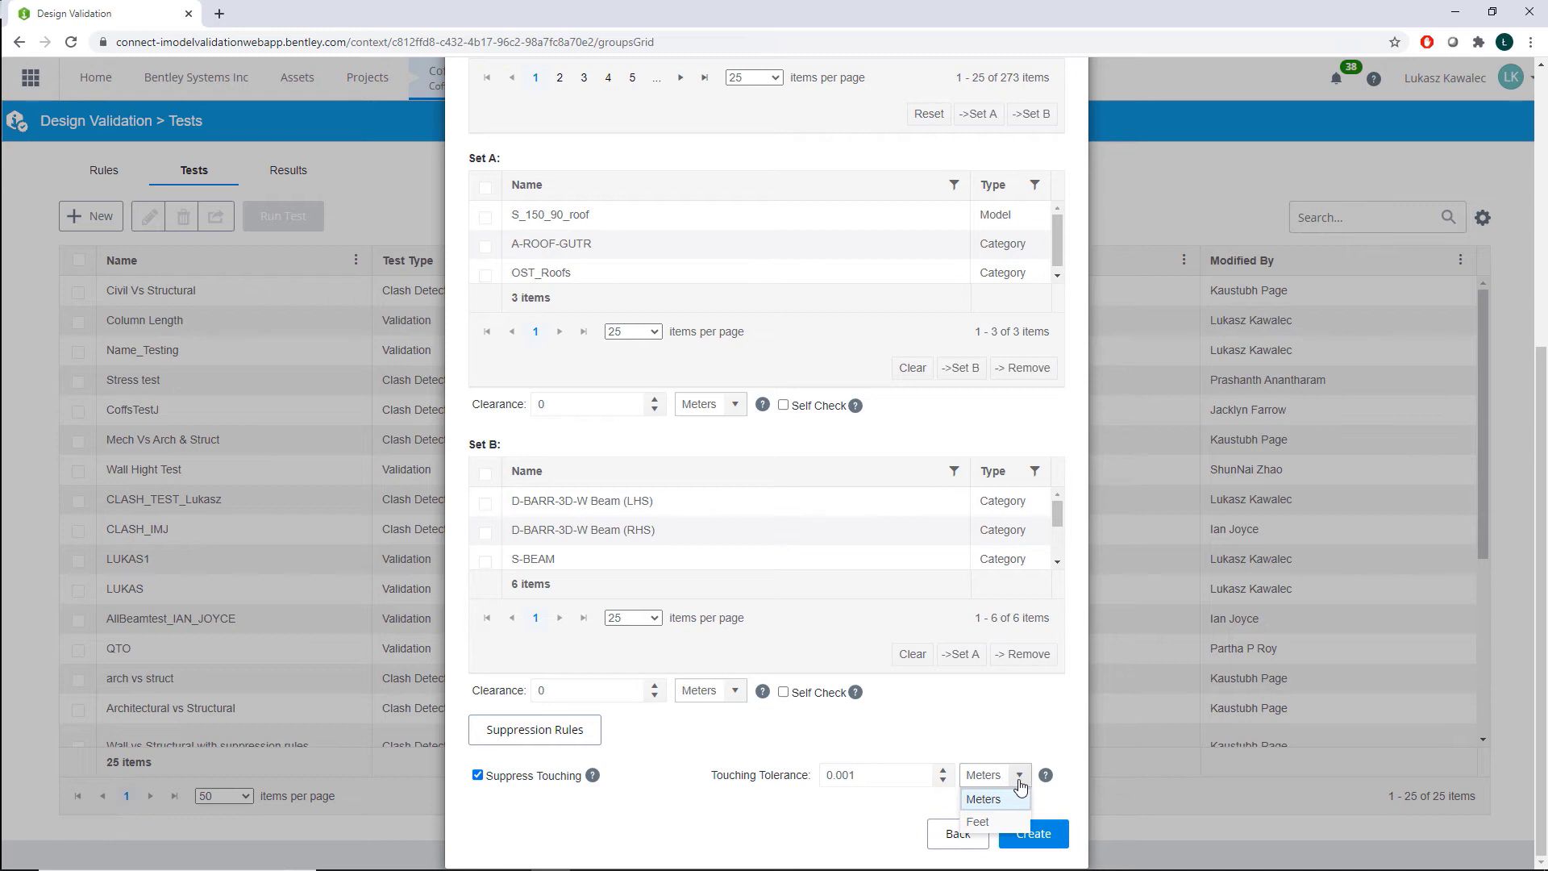
click(1020, 782)
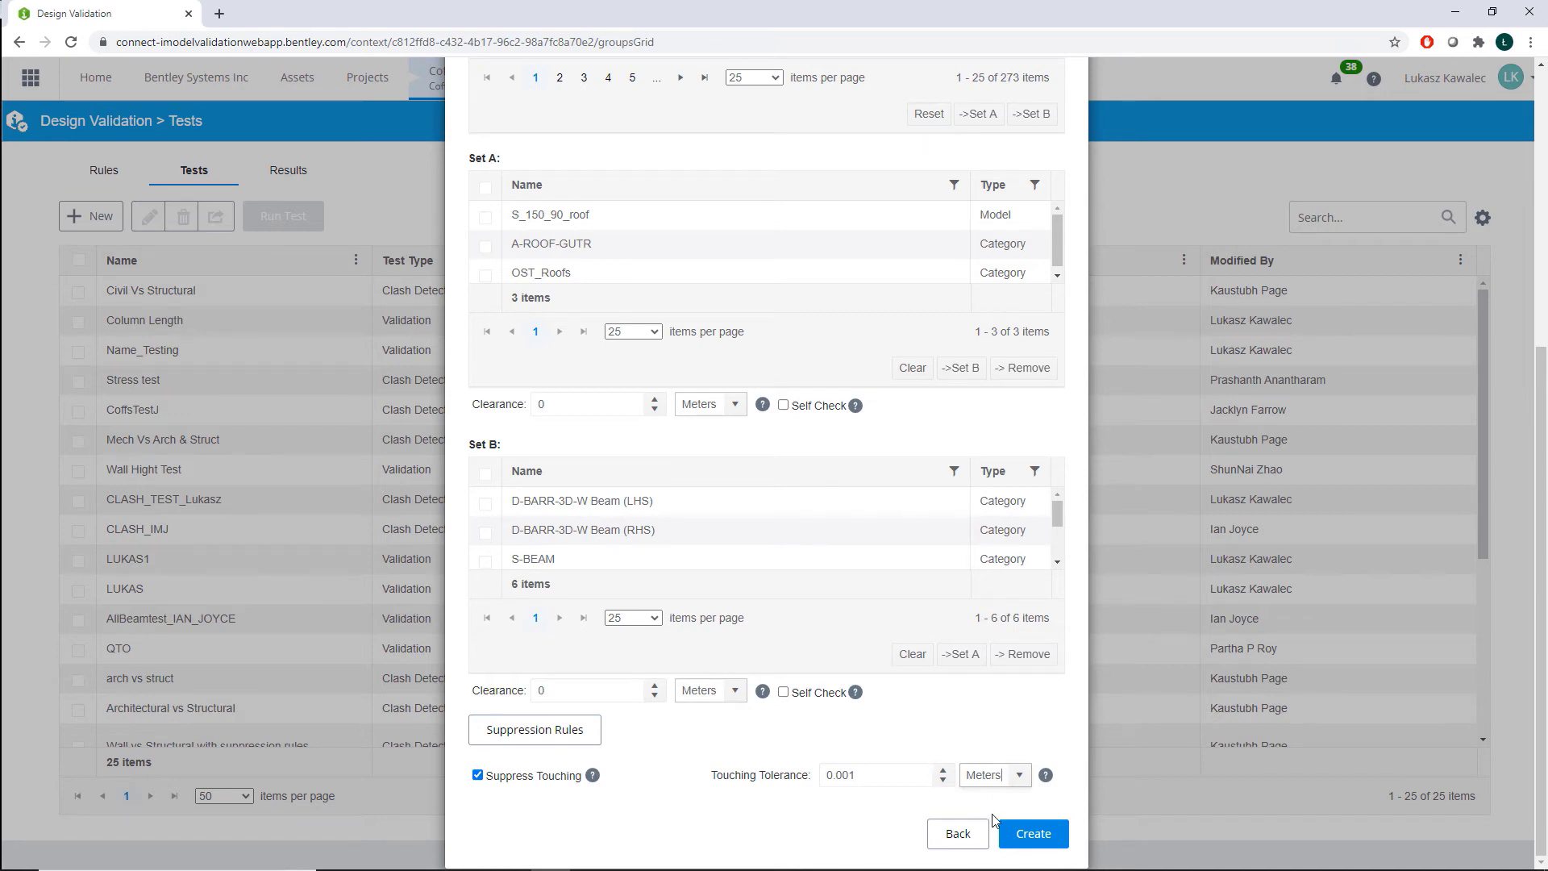
click(1017, 838)
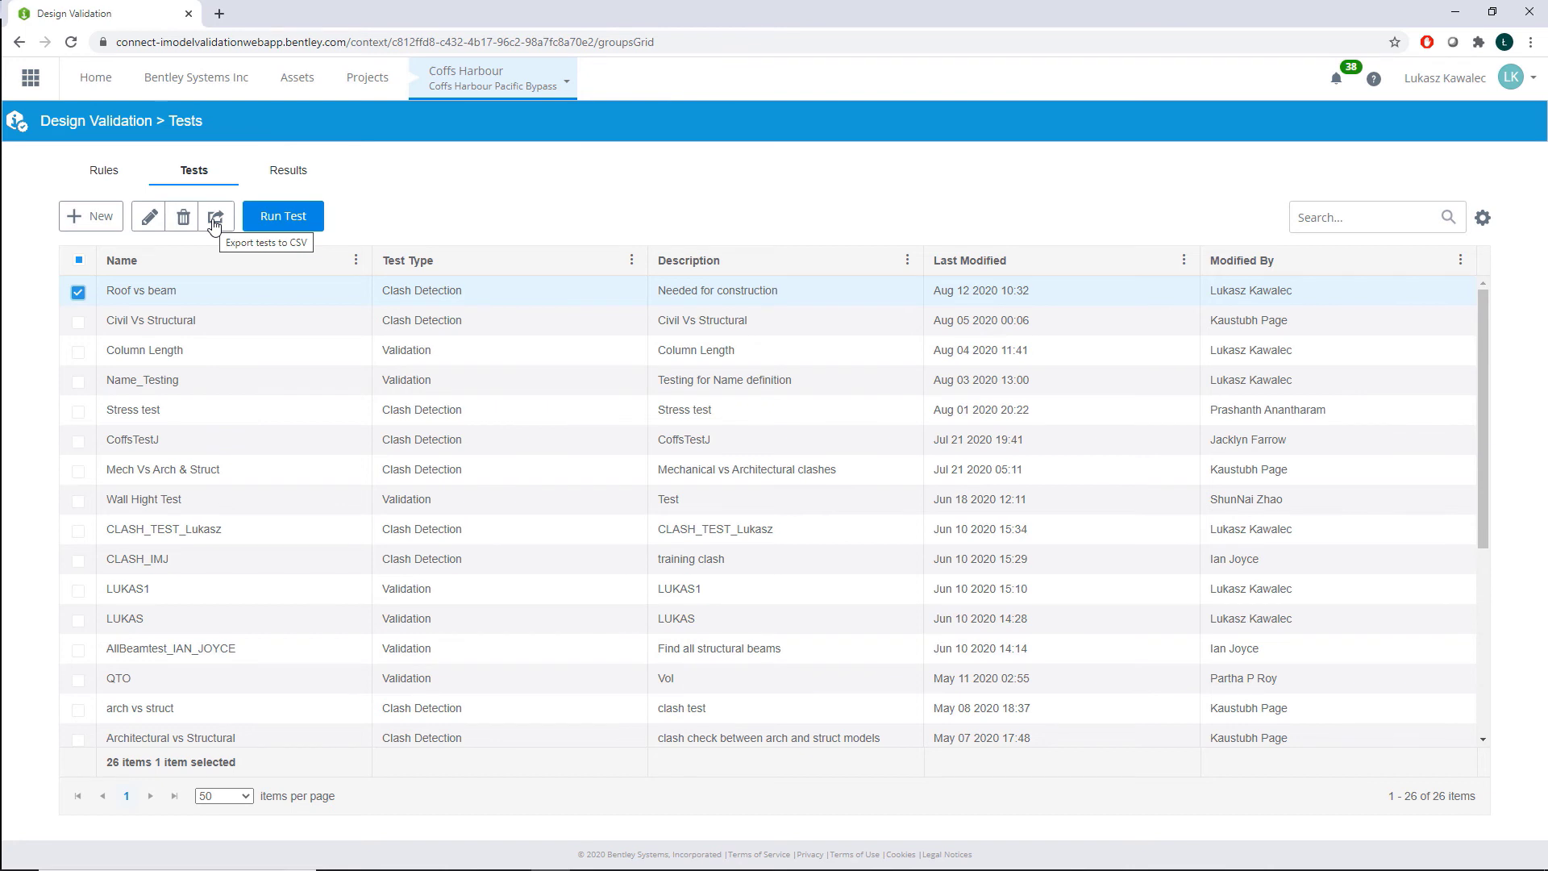
Step: Start a run of the Roof vs beam test from the Tests list
click(265, 227)
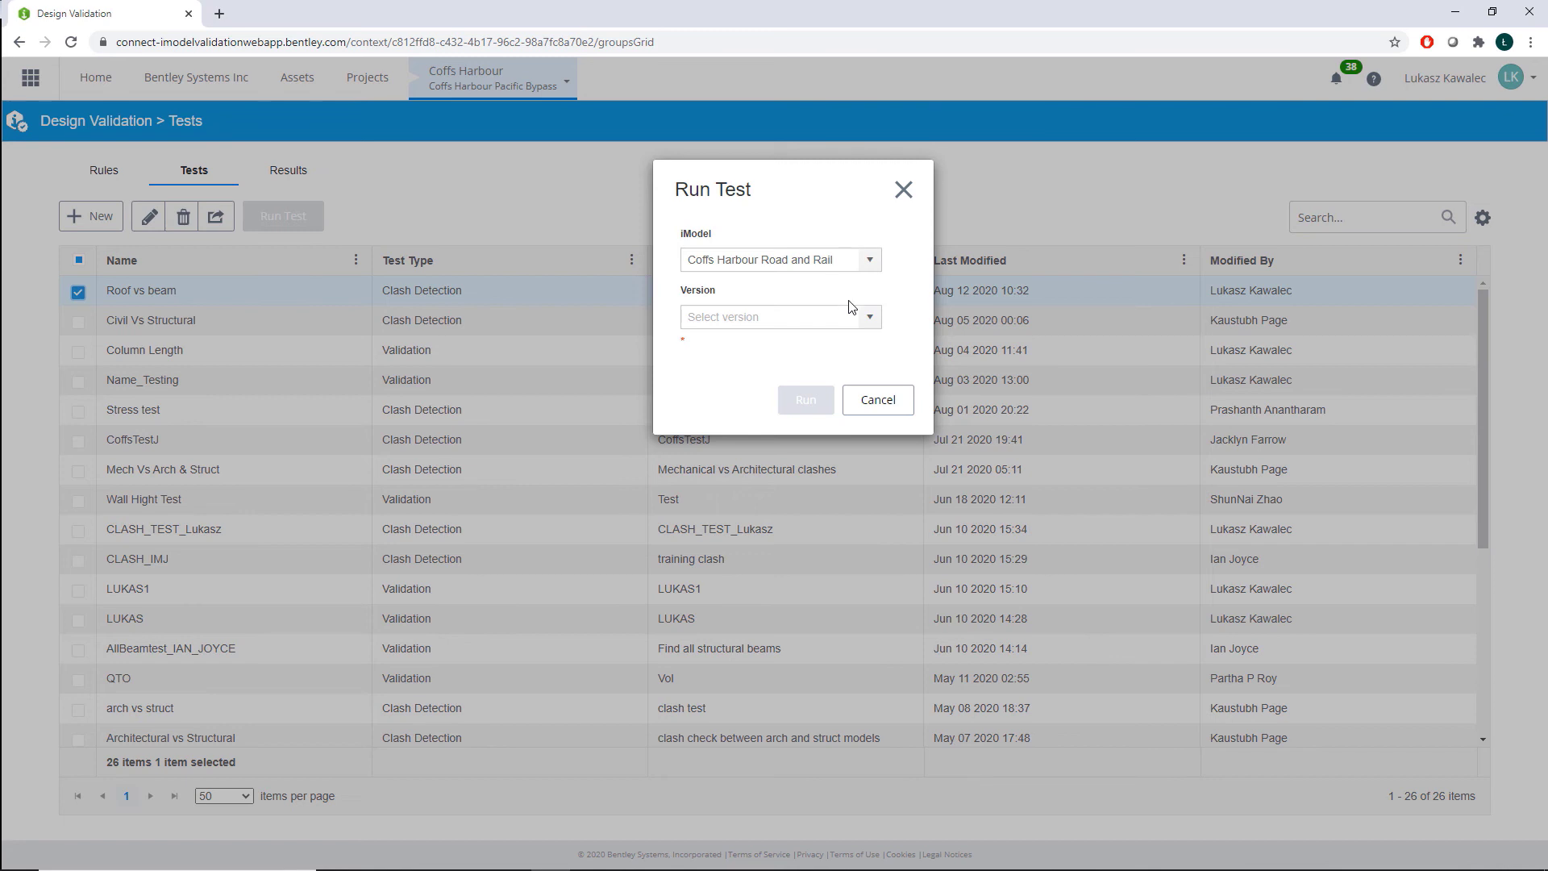
Step: Run Roof vs beam on version DD.00.02.09 and switch to the Results page
click(872, 323)
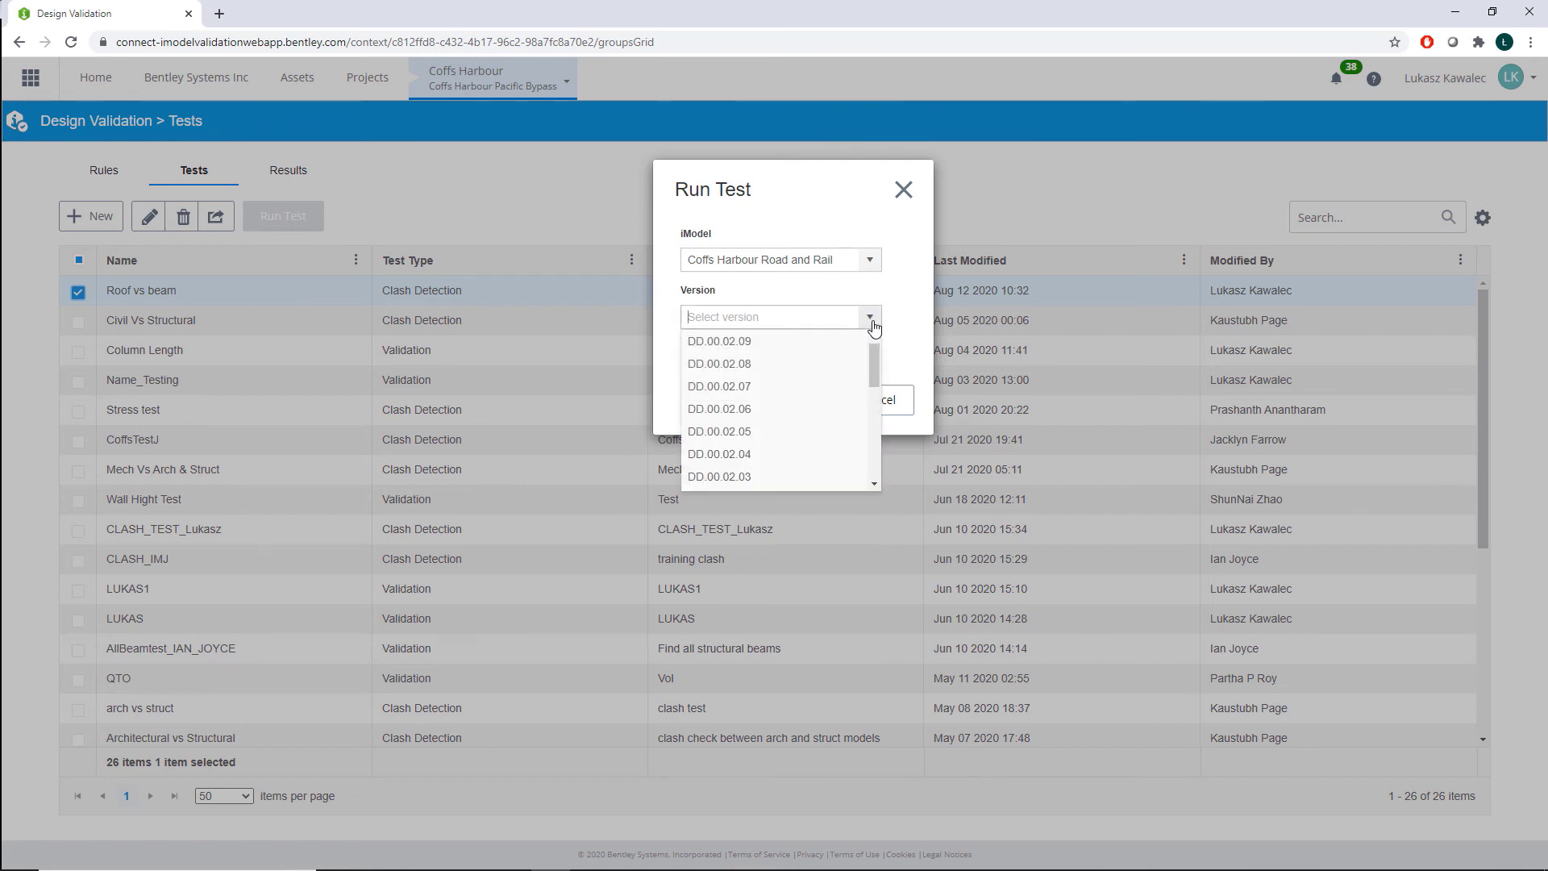
click(804, 348)
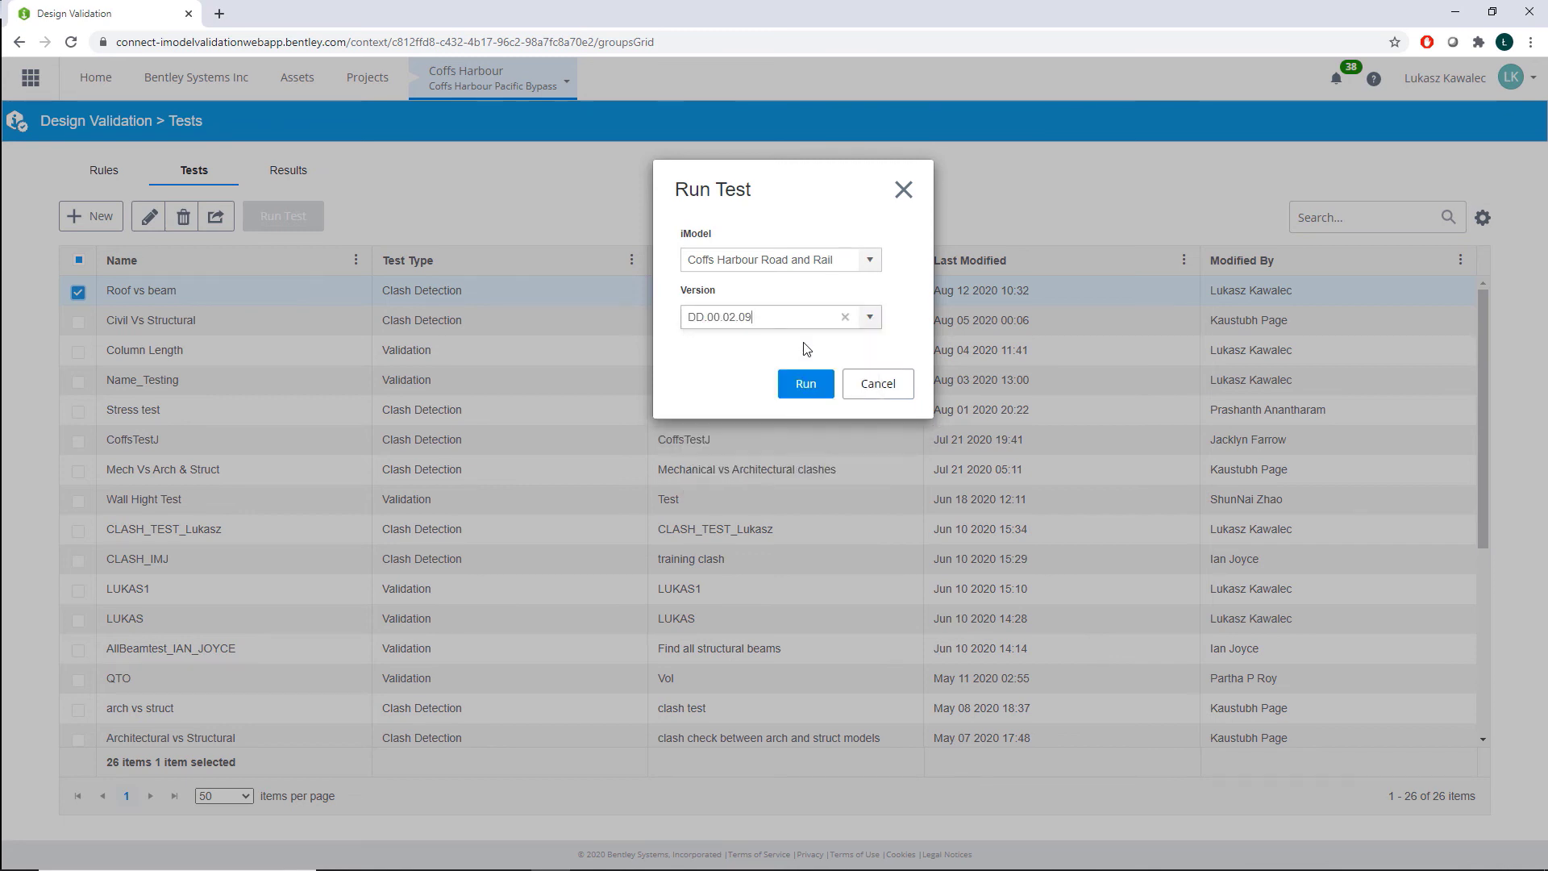
click(817, 389)
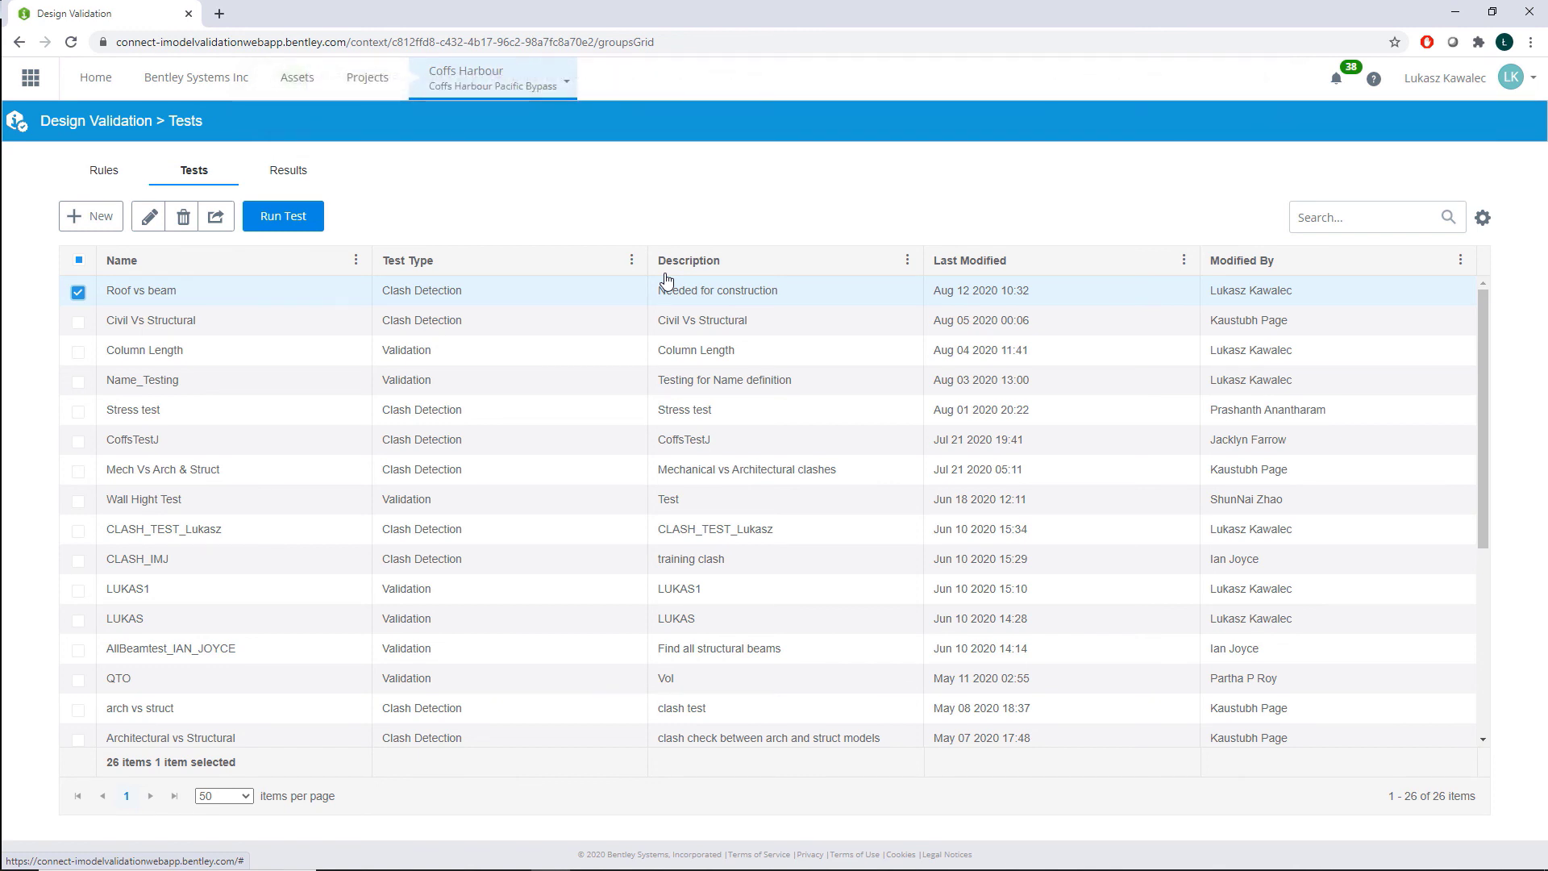
click(297, 180)
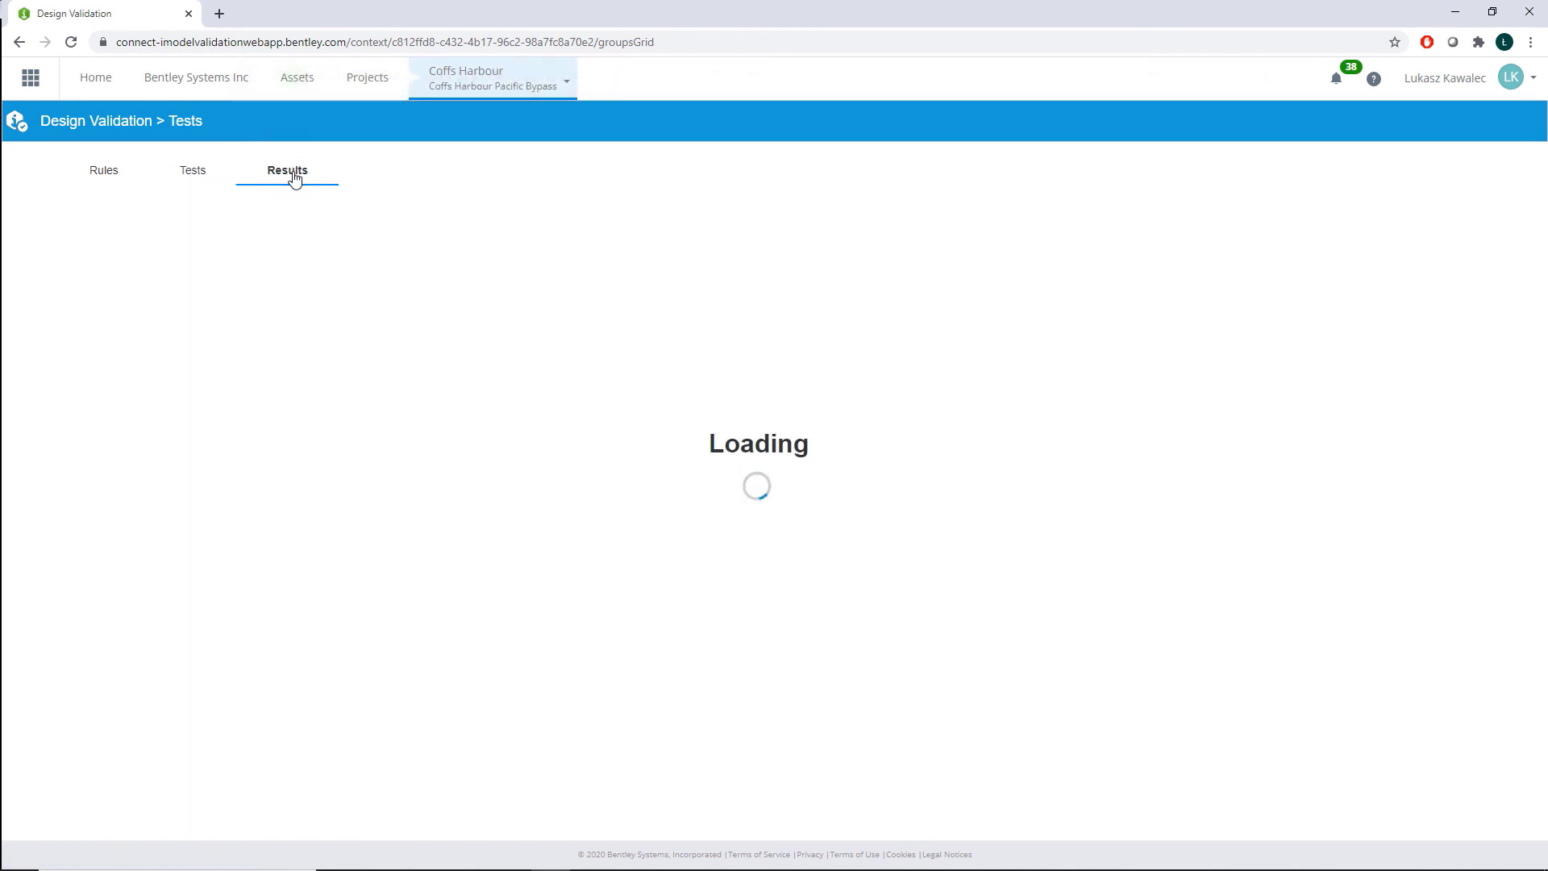